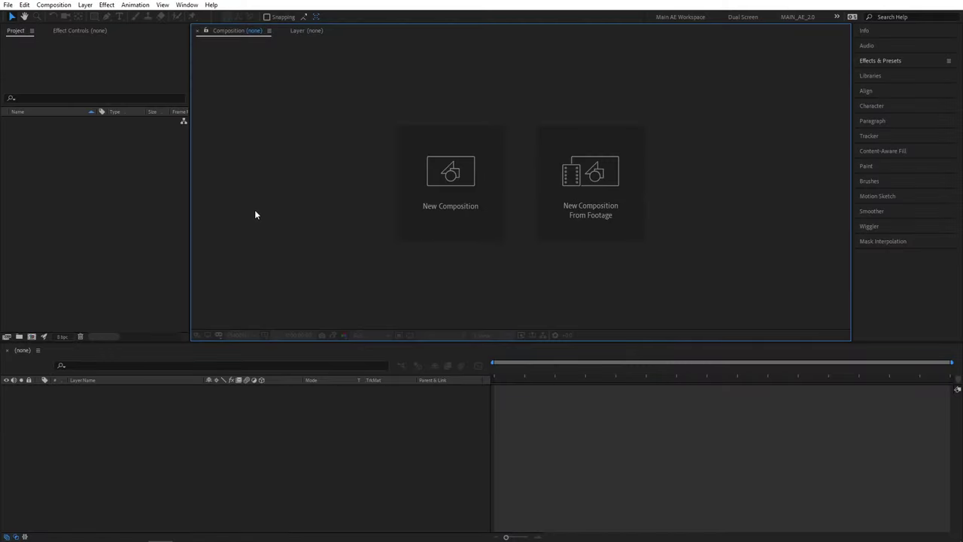
Create a black 1920×1080, 30 fps, 10-second composition named Render
left_click(451, 225)
type("Render")
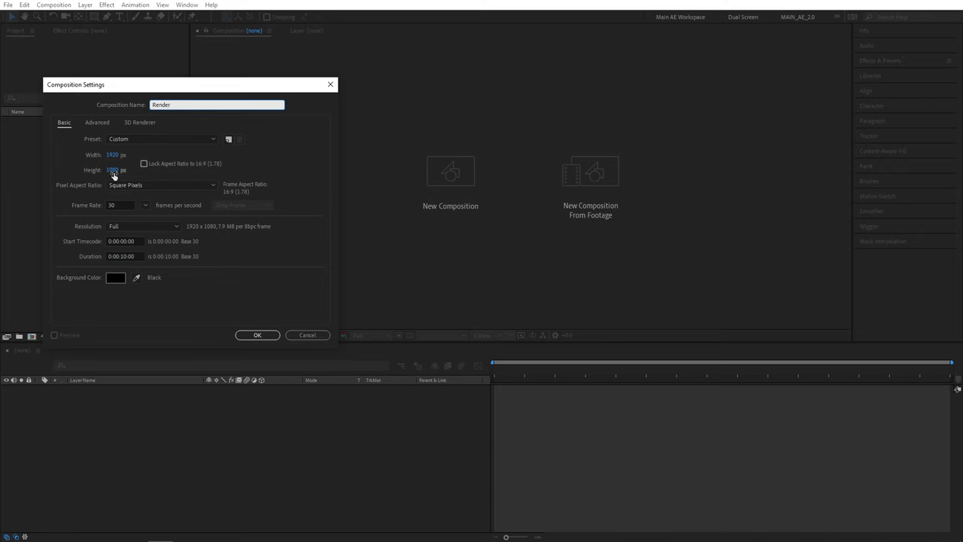
left_click(265, 334)
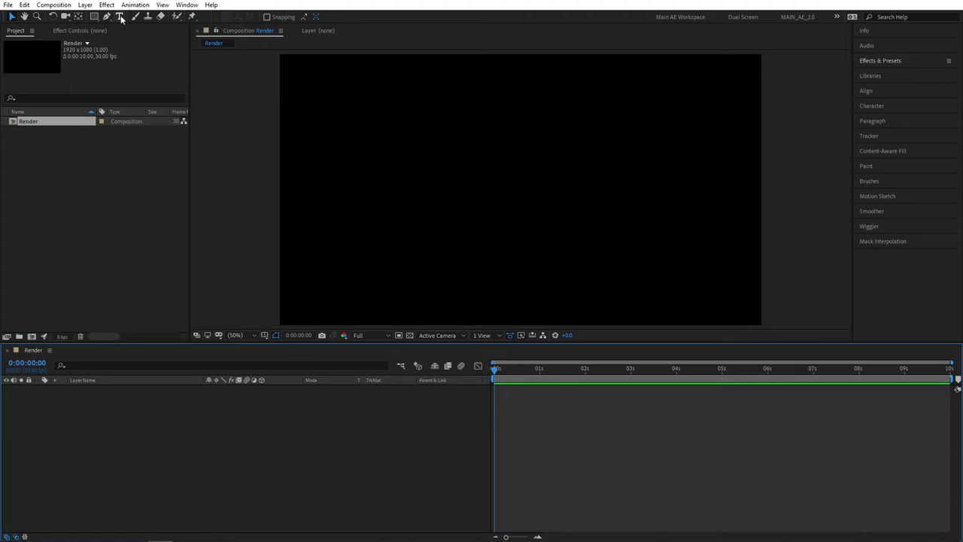
Add a 'Particles' text layer and centre it horizontally in the composition
left_click(120, 17)
left_click(470, 215)
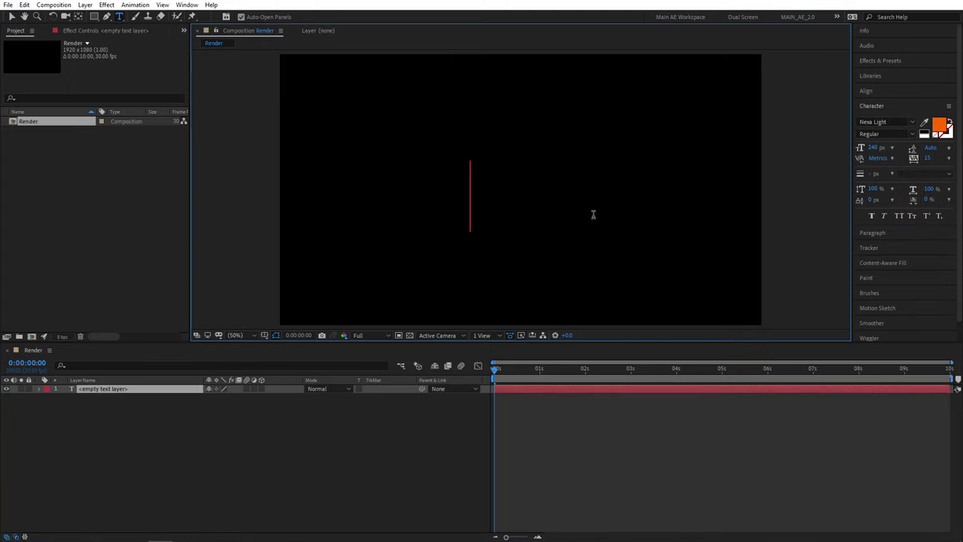
type("Particles")
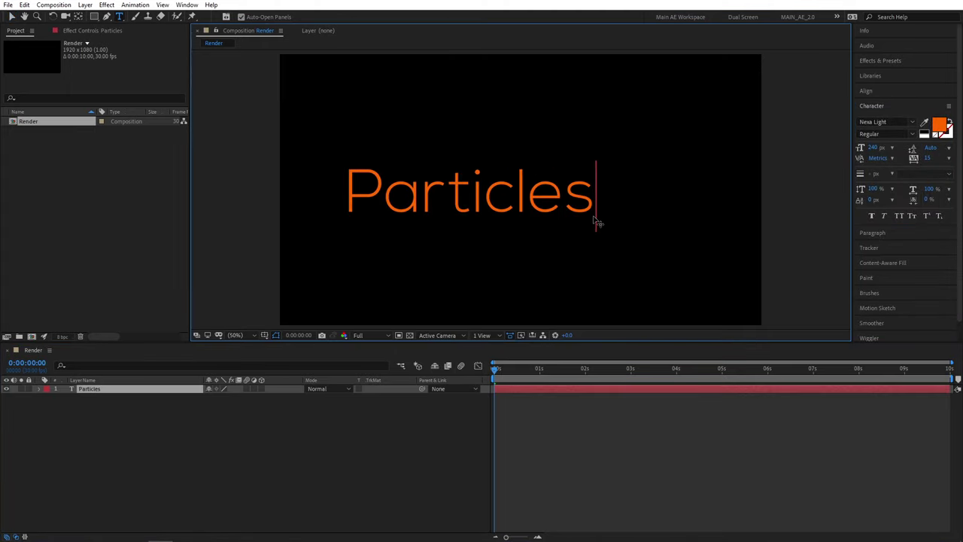
left_click(869, 91)
left_click(880, 116)
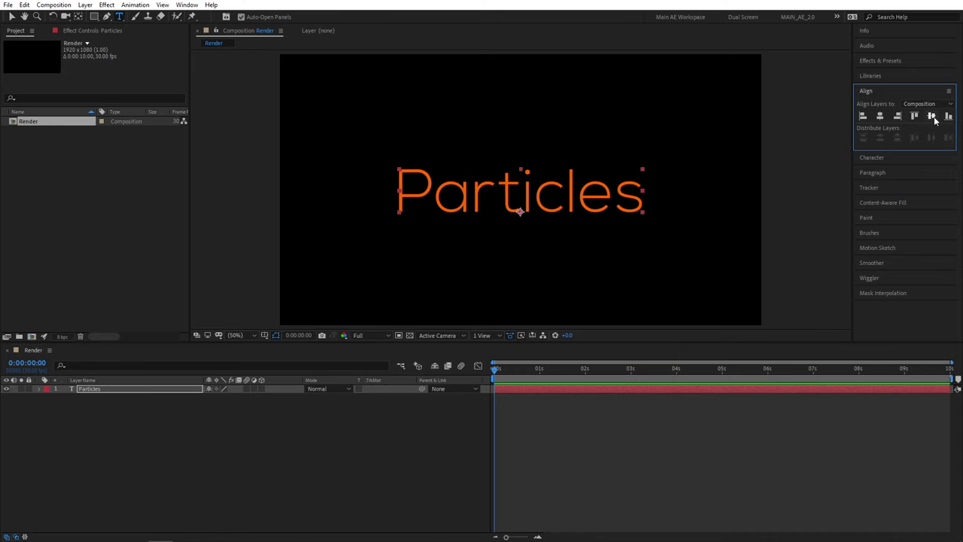
Duplicate the Particles layer and rename the copy 'Dust'
left_click(97, 414)
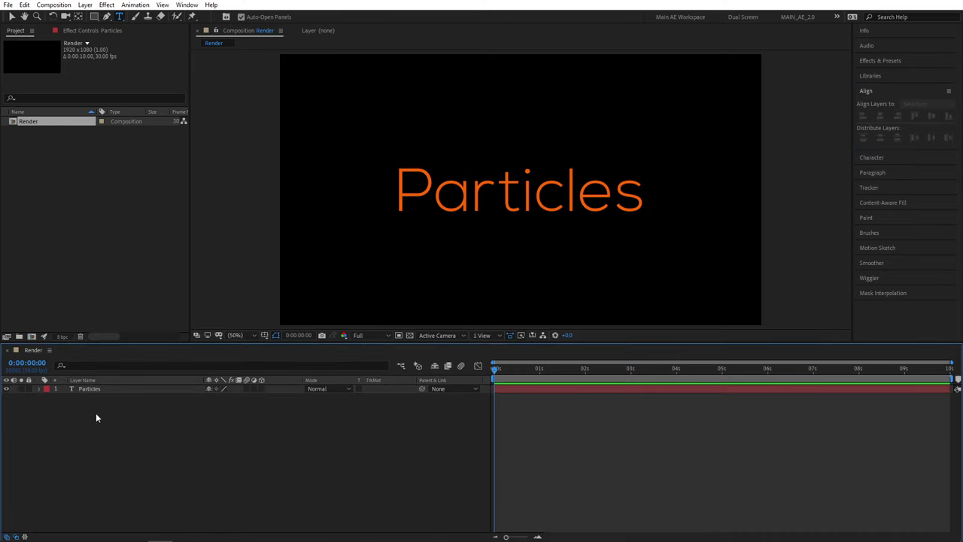
left_click(88, 389)
left_click(24, 4)
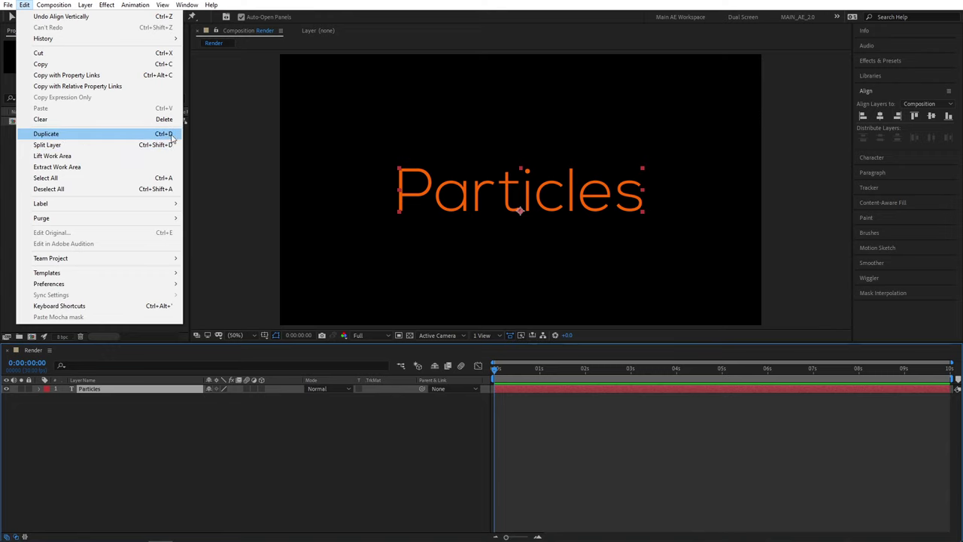
left_click(148, 134)
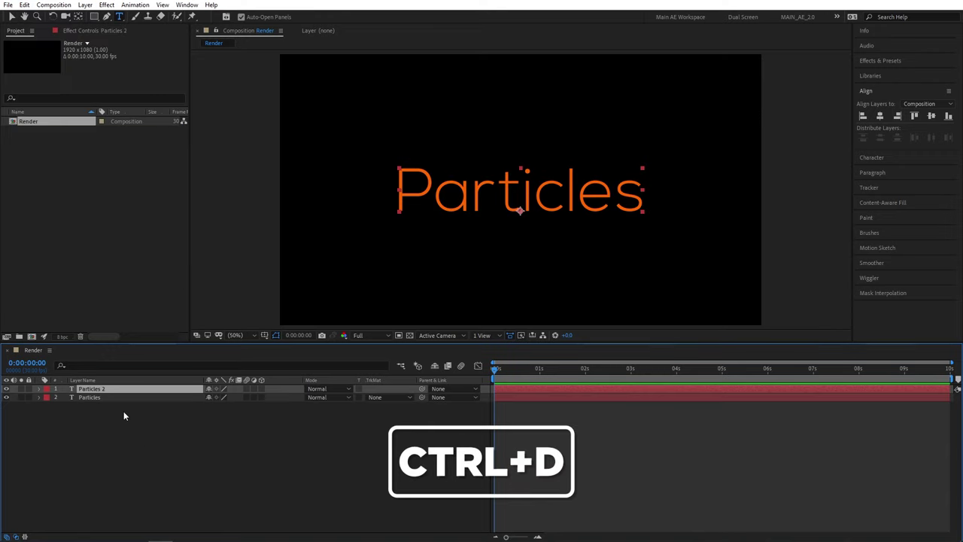
key("Return")
type("Du")
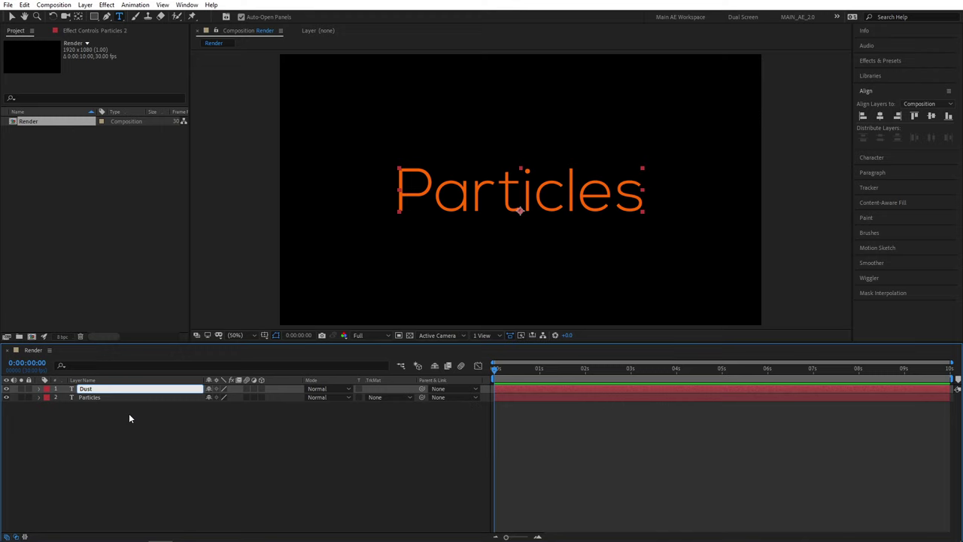
type("st")
key("Return")
Search Effects & Presets for 'compo' and apply CC Composite to the Dust layer
left_click(881, 63)
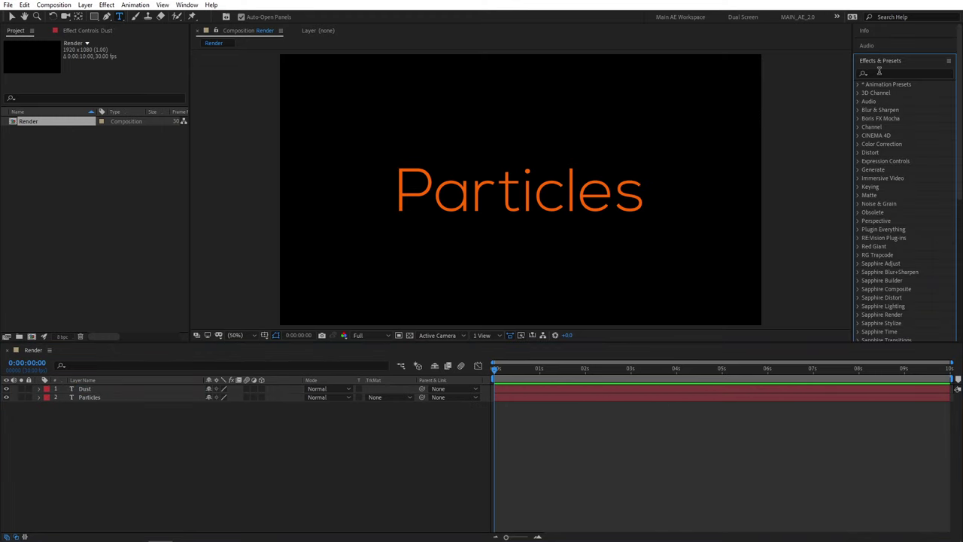
left_click(879, 72)
type("compo")
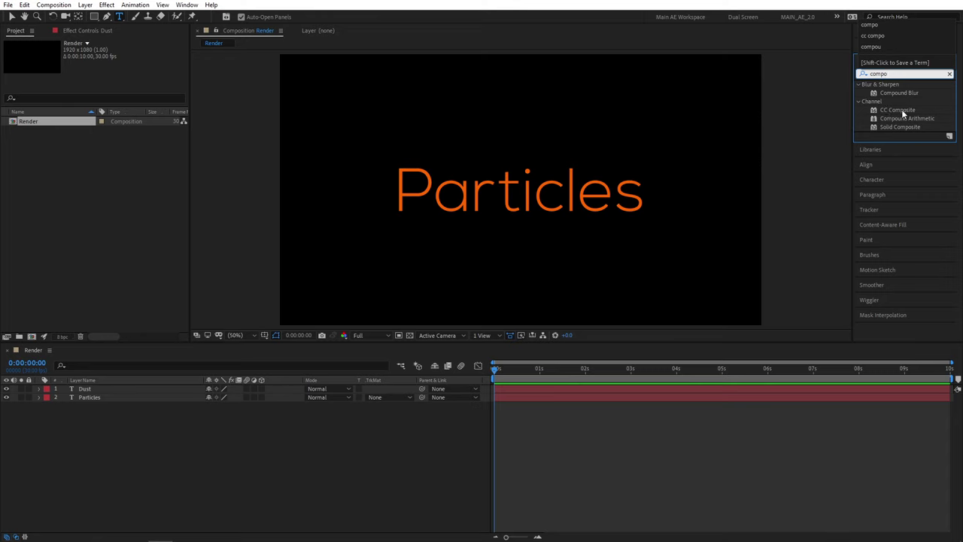
left_click_drag(894, 111, 97, 392)
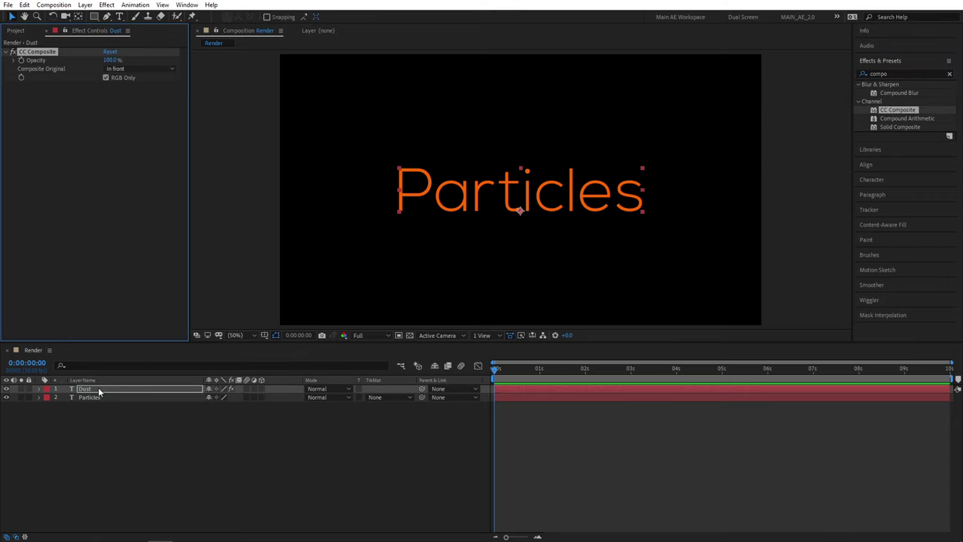
Search 'partic' and apply CC Particle Systems II to the Dust layer
left_click(901, 76)
type("par")
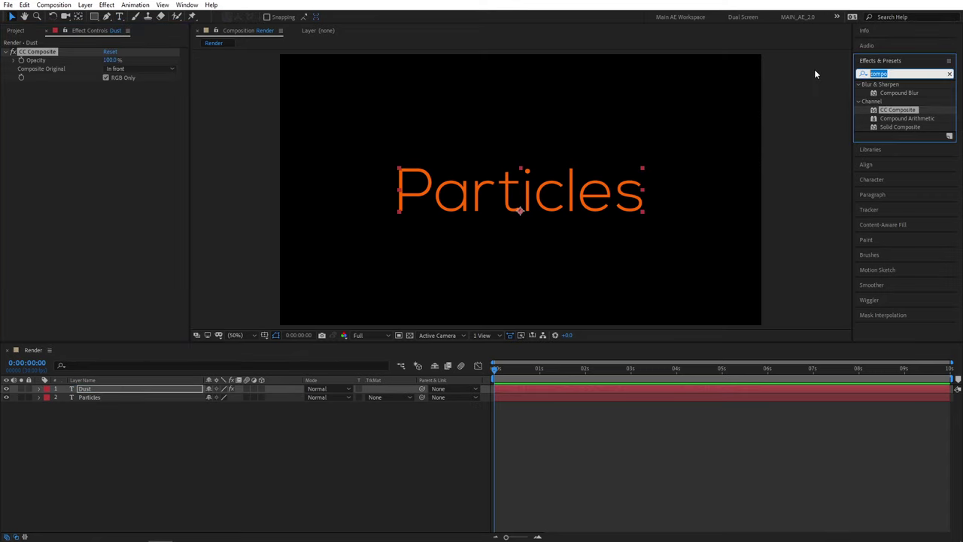
type("tic")
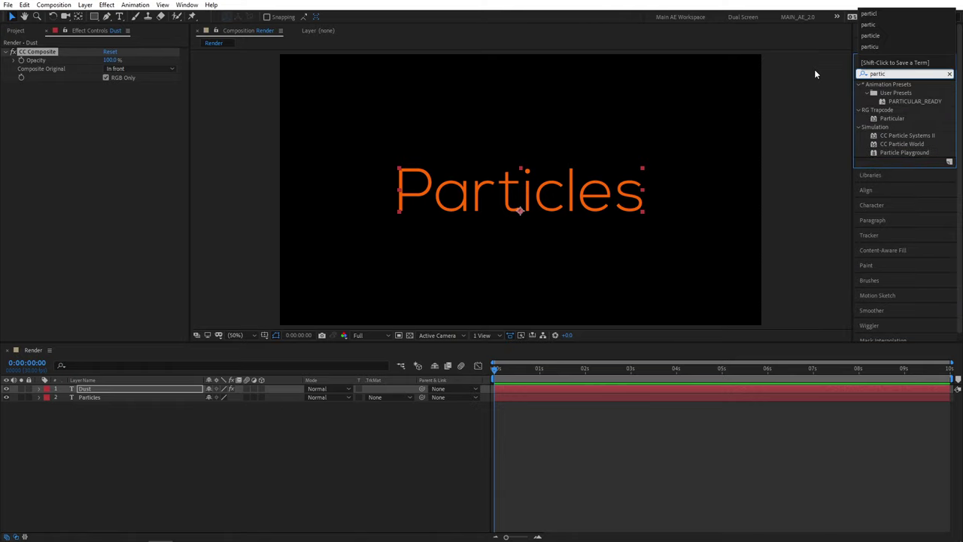
left_click_drag(925, 138, 97, 391)
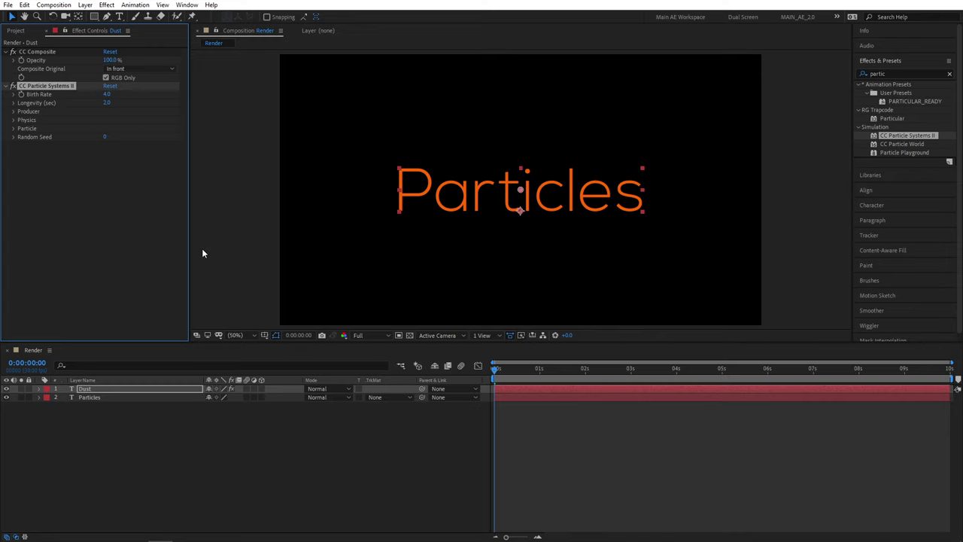
Expand Producer, Physics and Particle, enable Source Alpha Inheritance, and view frame 11
left_click(7, 52)
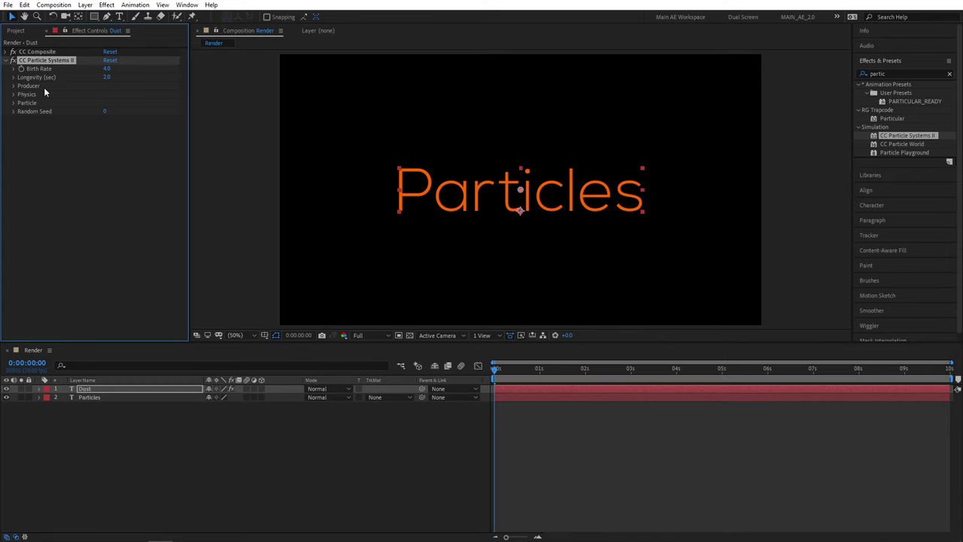
left_click(14, 87)
left_click(14, 120)
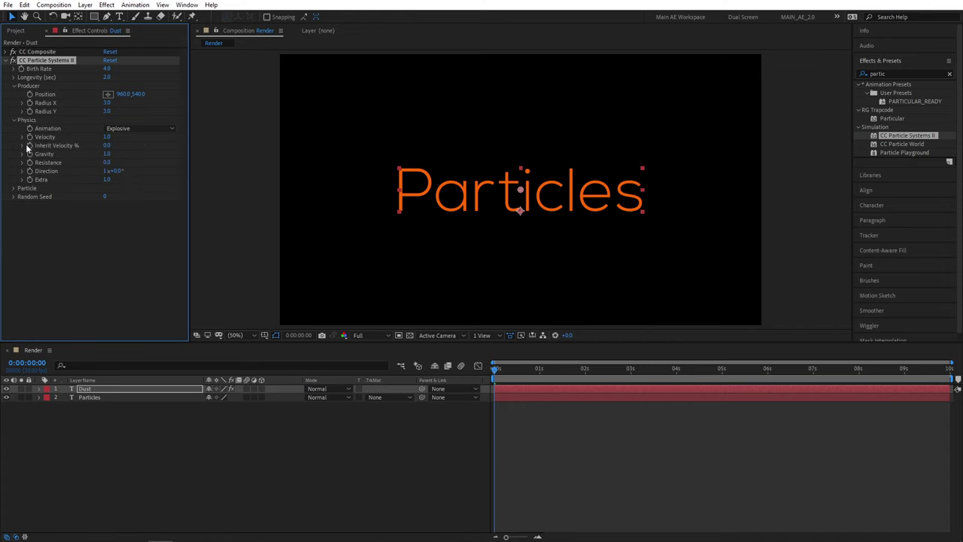
left_click(14, 188)
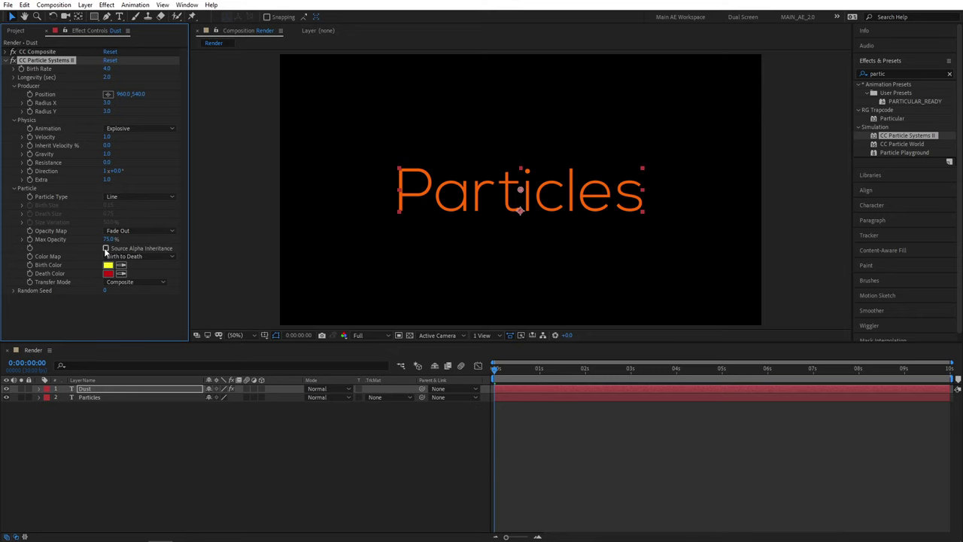
left_click(106, 249)
left_click(510, 374)
left_click_drag(511, 374, 518, 364)
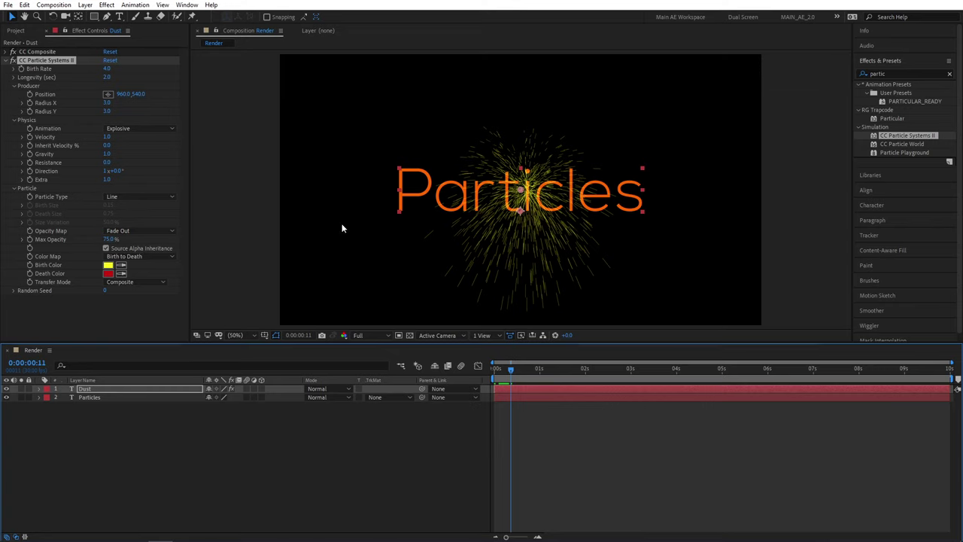
Set Max Opacity 30%, Birth Rate 50 and Longevity 4 seconds, then preview the burst
left_click(109, 240)
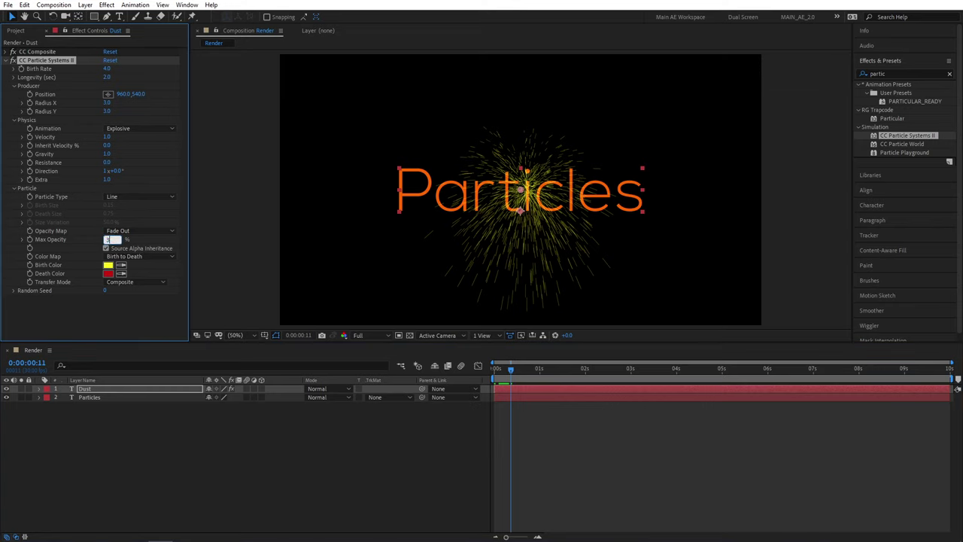
type("30")
key("Return")
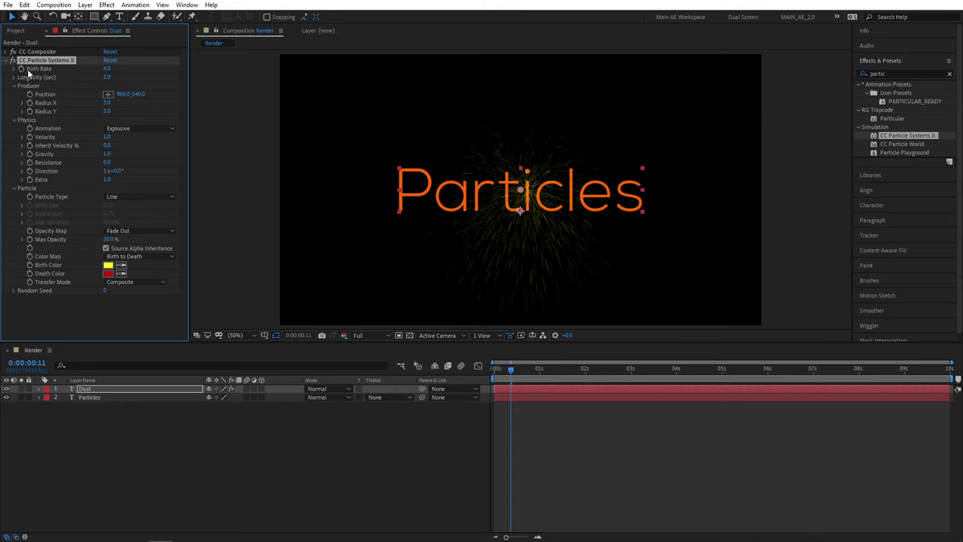
left_click(107, 68)
type("50")
key("Return")
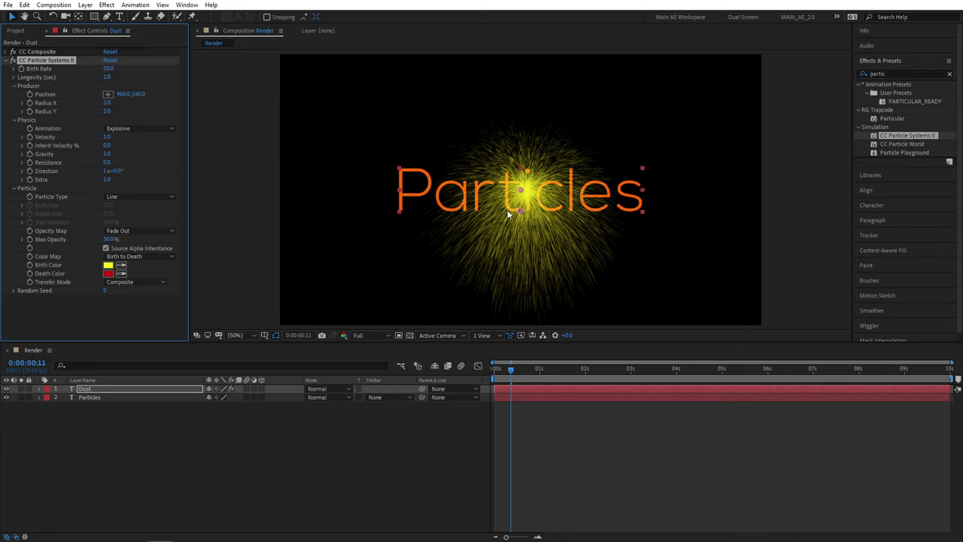
left_click(107, 76)
type("4")
key("Return")
key("space")
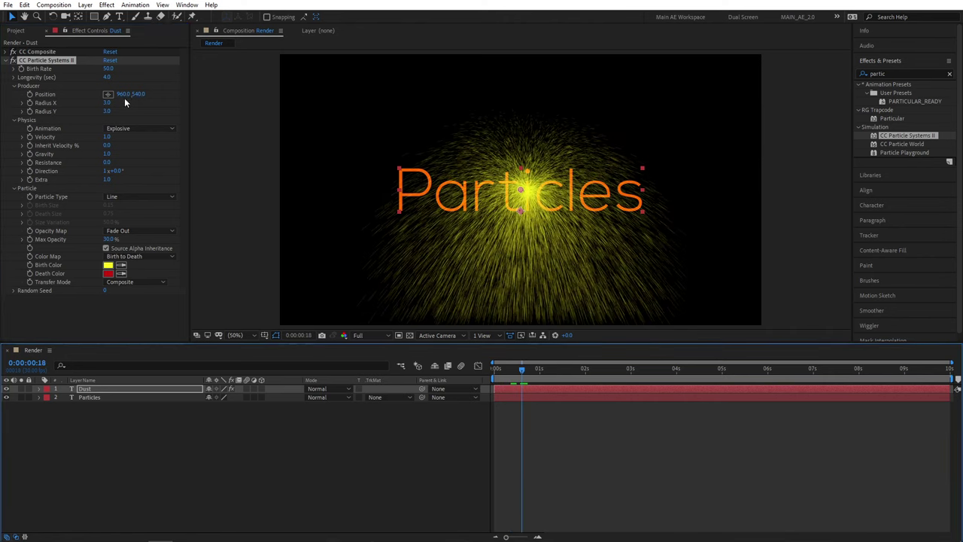
Keyframe the emitter Position X at 0 at 0 seconds and 1920 at 2 seconds
left_click_drag(523, 372, 495, 372)
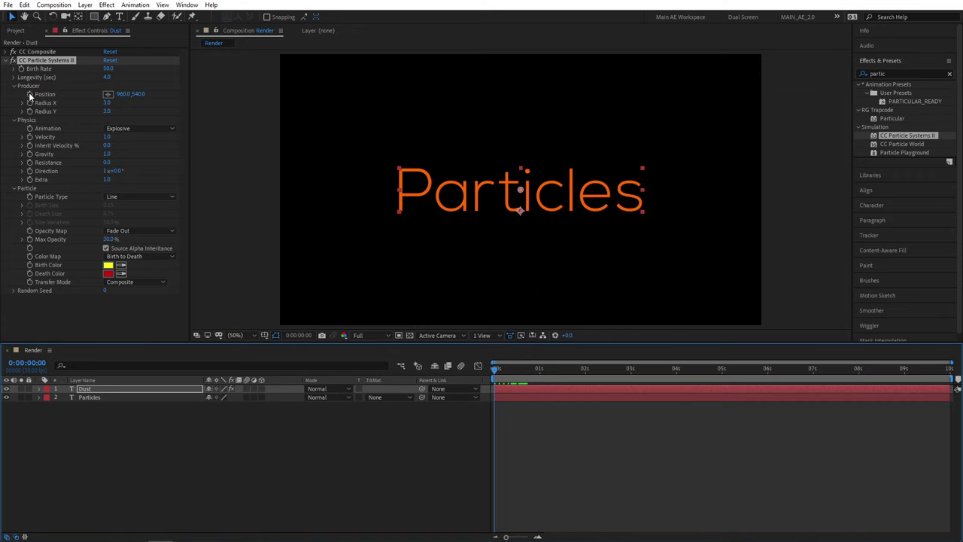
left_click(124, 94)
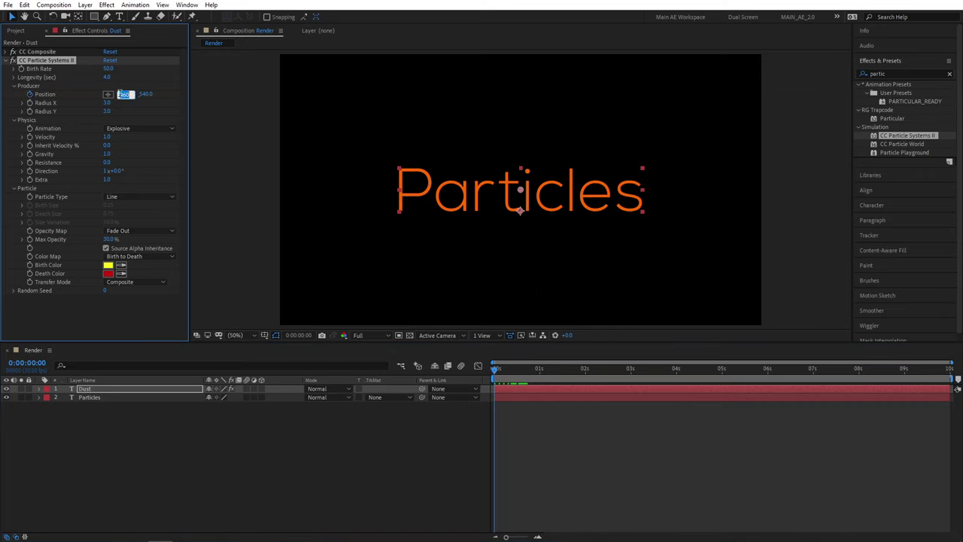
type("0")
key("Return")
left_click(585, 374)
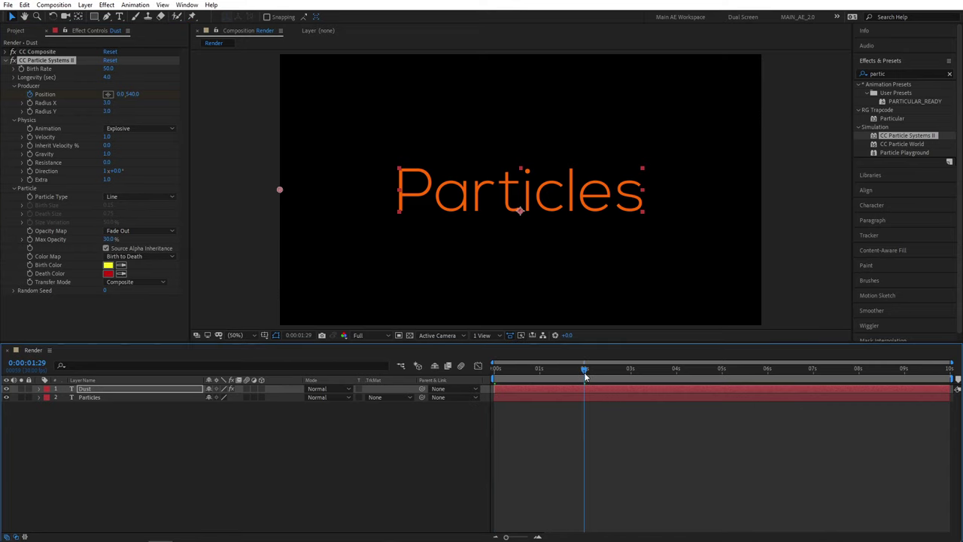
left_click(119, 94)
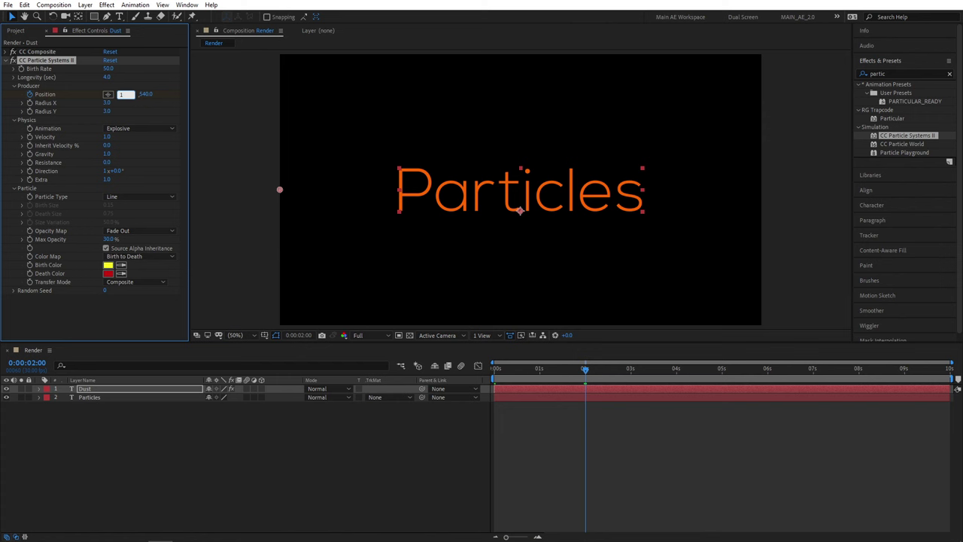
key("Return")
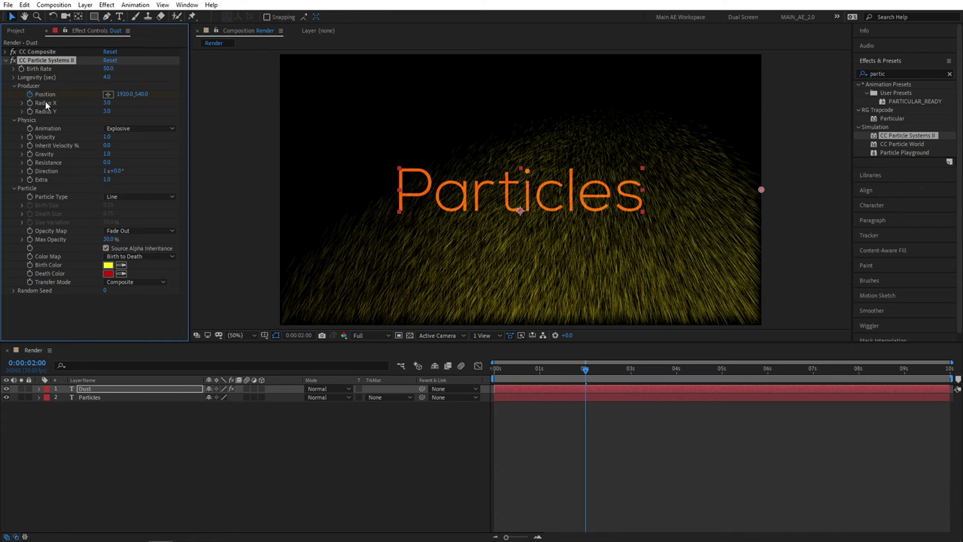
Set the Producer Radius X to 1.0 and Radius Y to 12.0
left_click(107, 102)
key("Return")
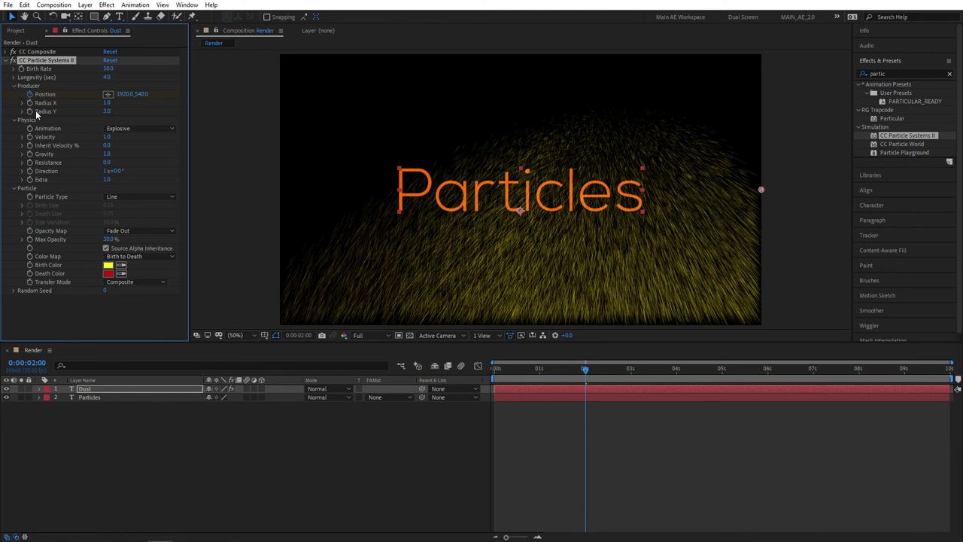
left_click(557, 370)
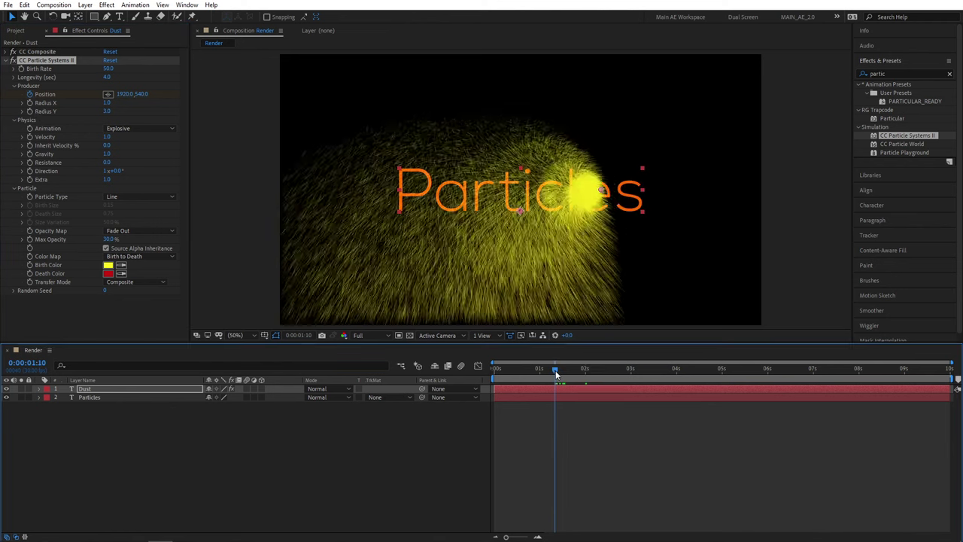
left_click(108, 111)
type("10")
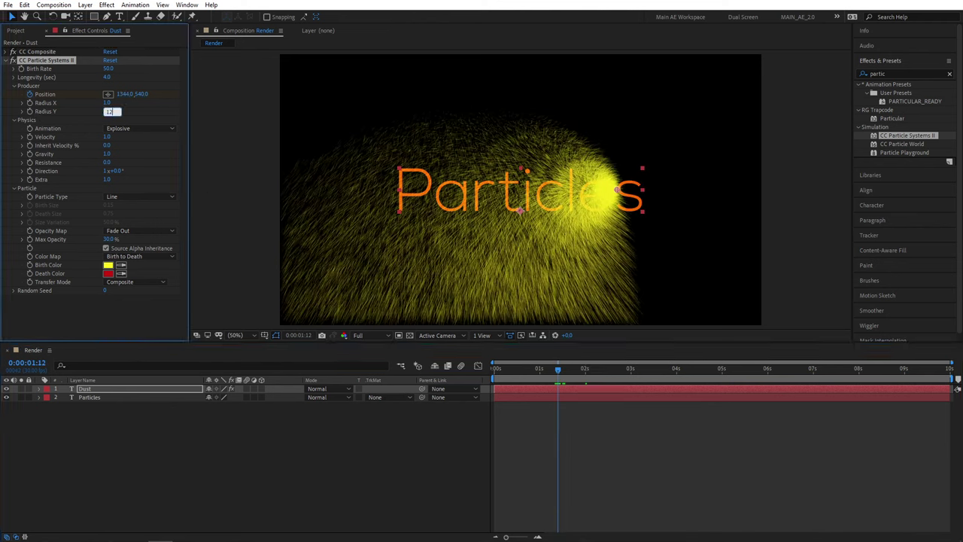
key("Return")
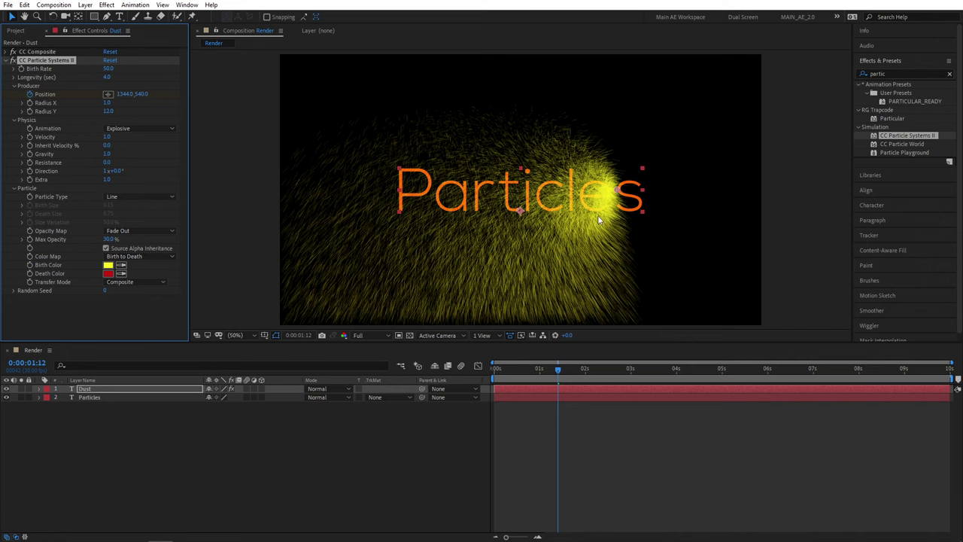
Switch Physics Animation to Direction and preview the particles from the start
left_click(541, 371)
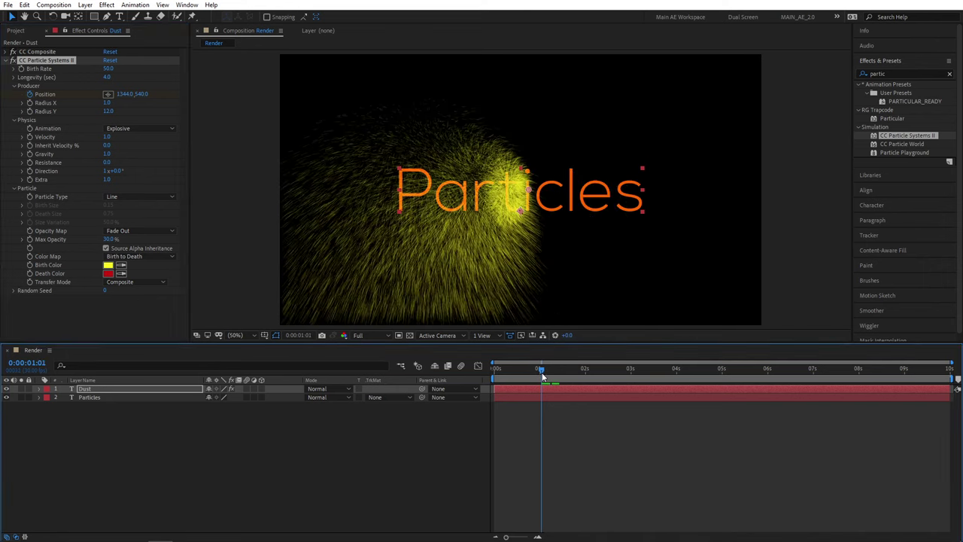
left_click(540, 371)
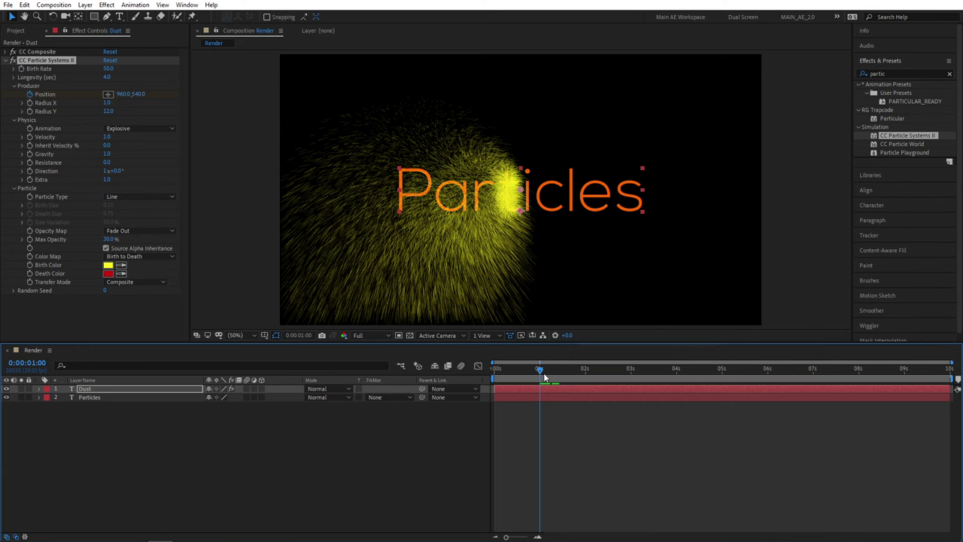
left_click(548, 372)
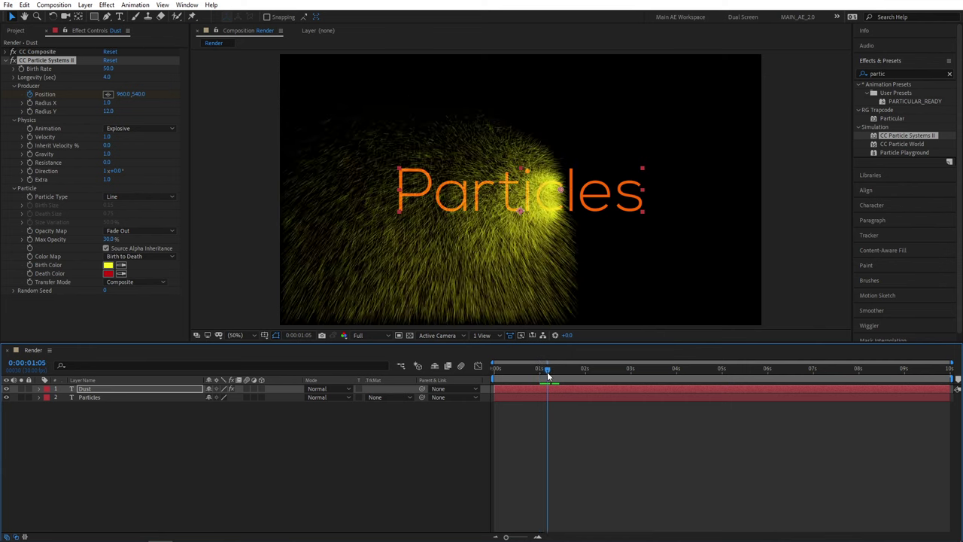
left_click(129, 128)
left_click(170, 211)
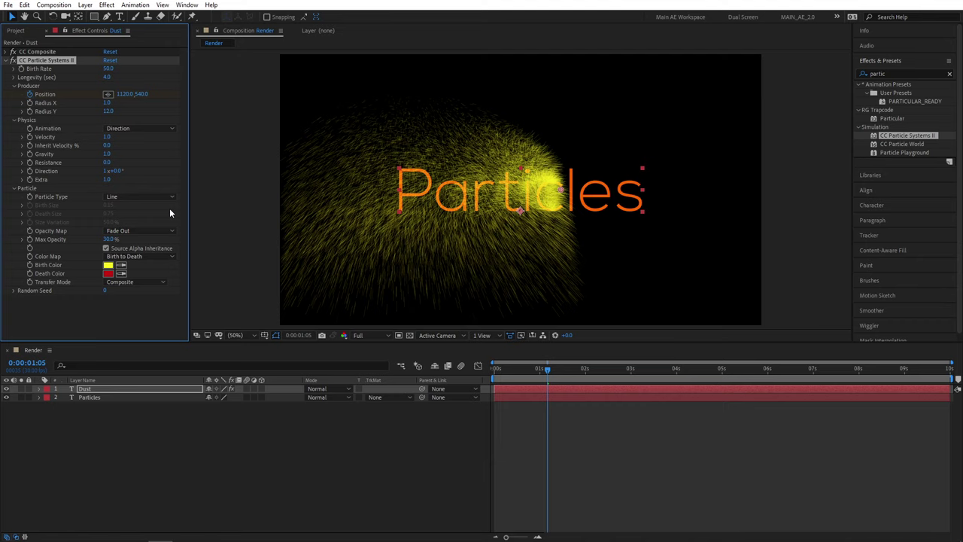
left_click_drag(527, 368, 498, 357)
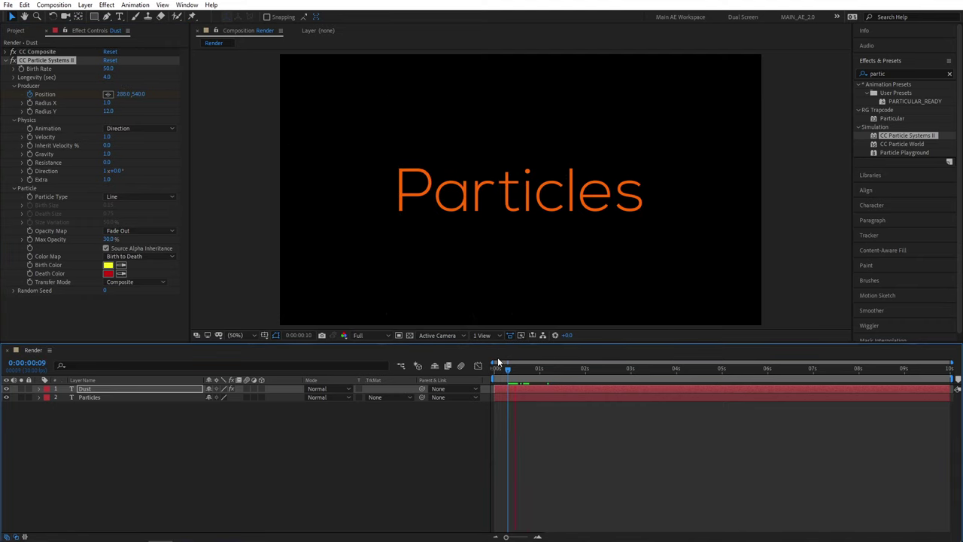
key("space")
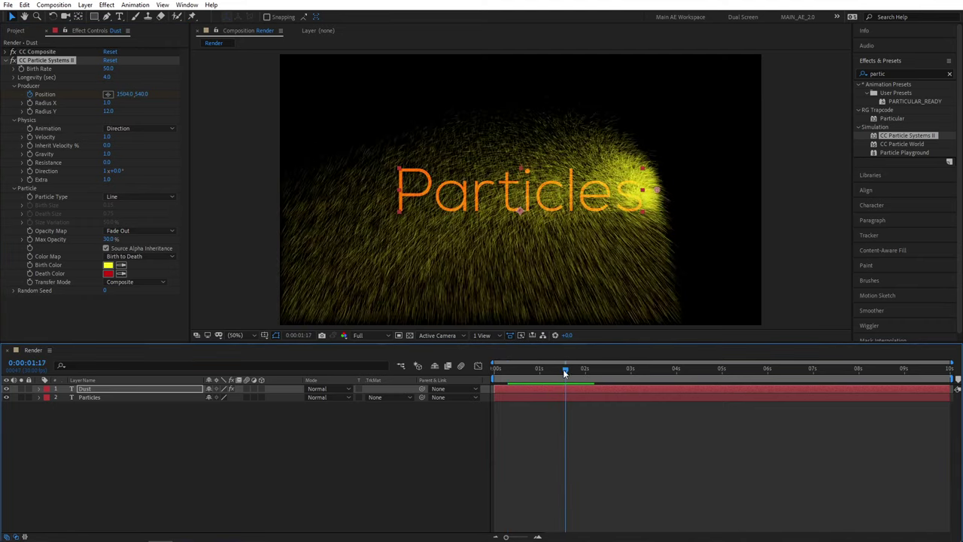
Set Velocity to 0.5 and Inherit Velocity to 20%
mouse_move(565, 370)
left_mouse_down()
mouse_move(539, 369)
mouse_move(554, 370)
left_mouse_up()
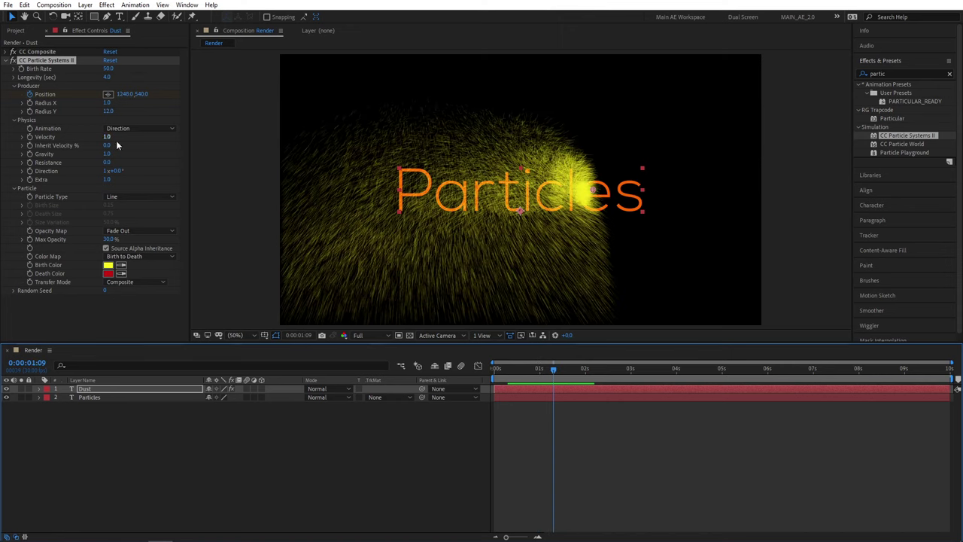
left_click_drag(555, 369, 544, 369)
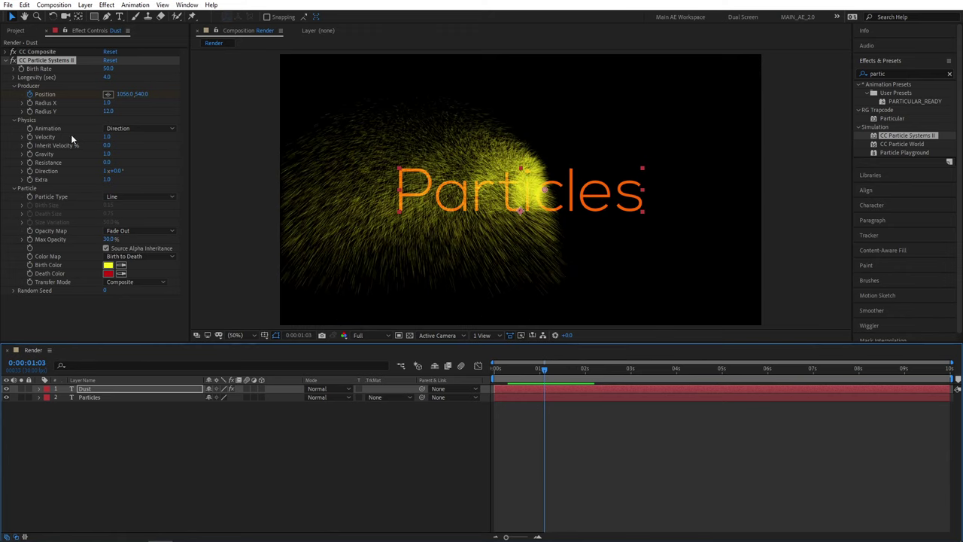
left_click(107, 136)
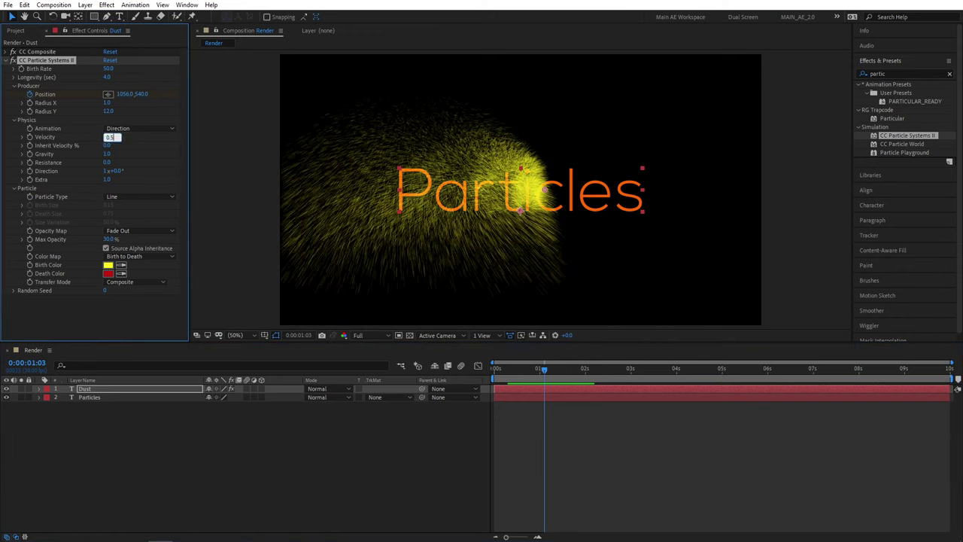
key("Return")
key("space")
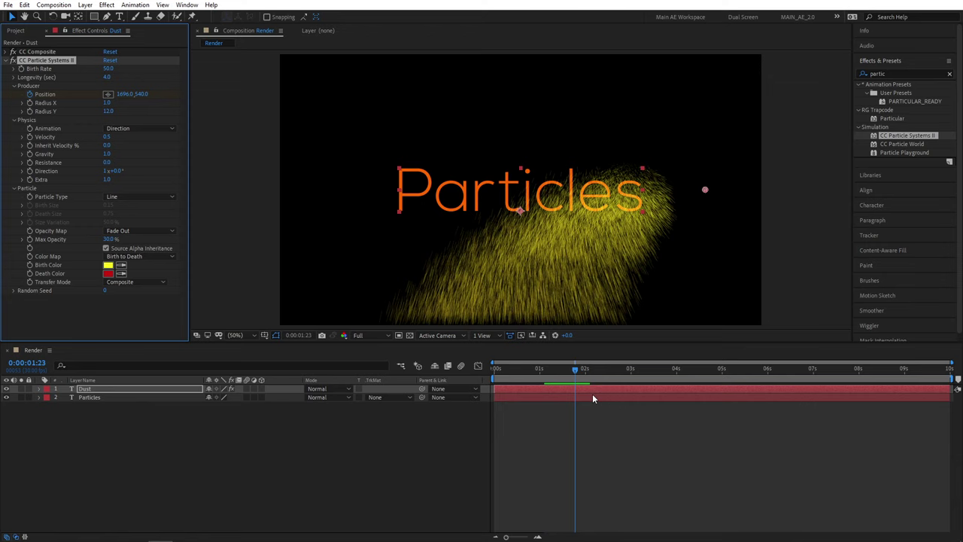
left_click(107, 145)
key("Return")
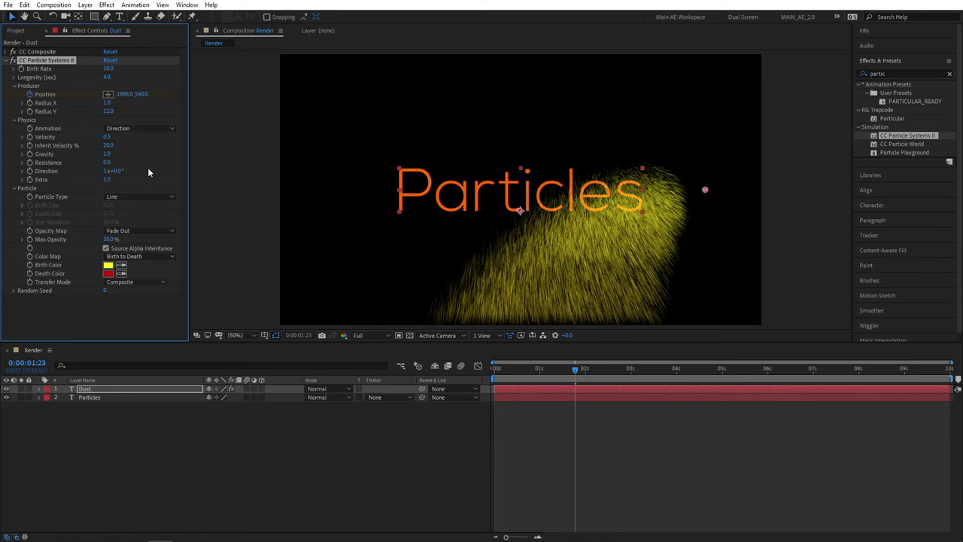
Set particle Gravity to -0.3 so the dust drifts upward
left_click_drag(575, 370, 527, 374)
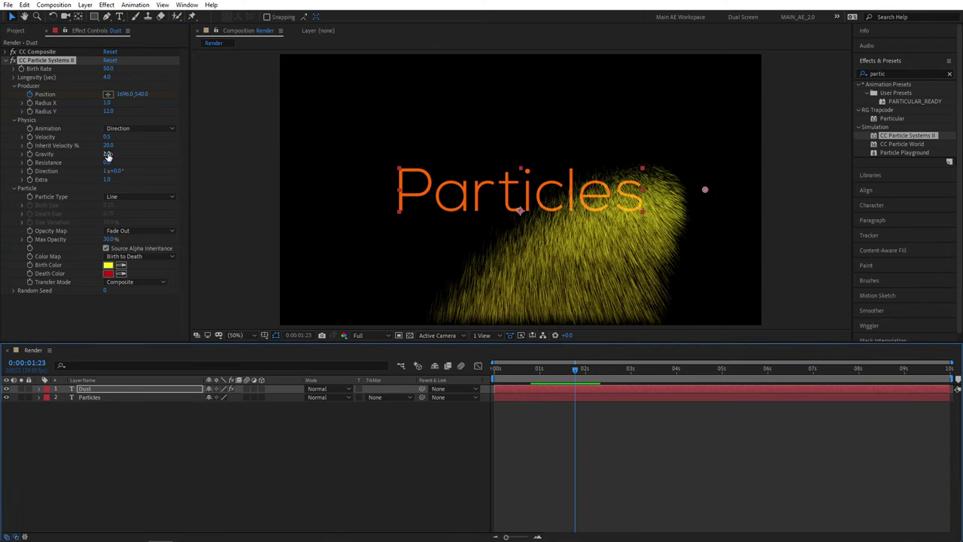
left_click(108, 154)
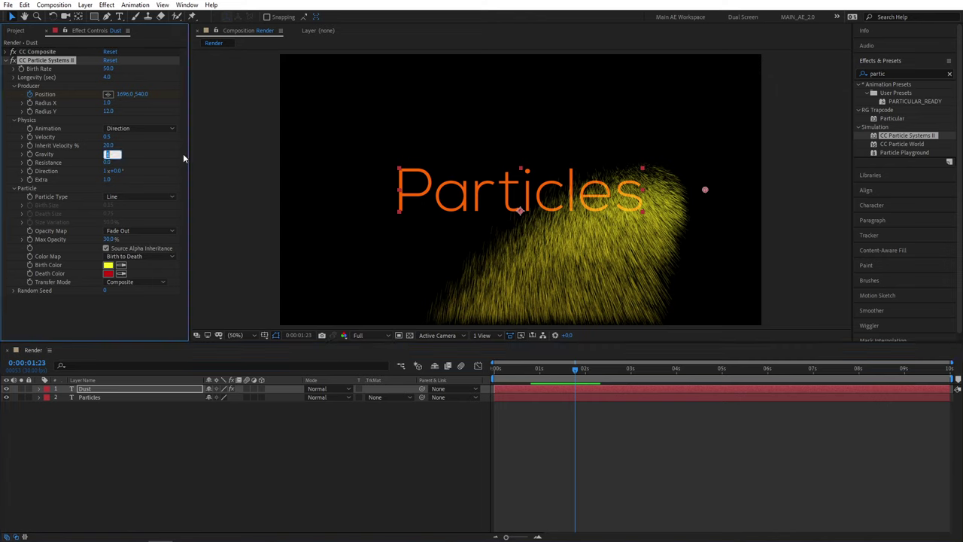
type("-0.3")
key("Return")
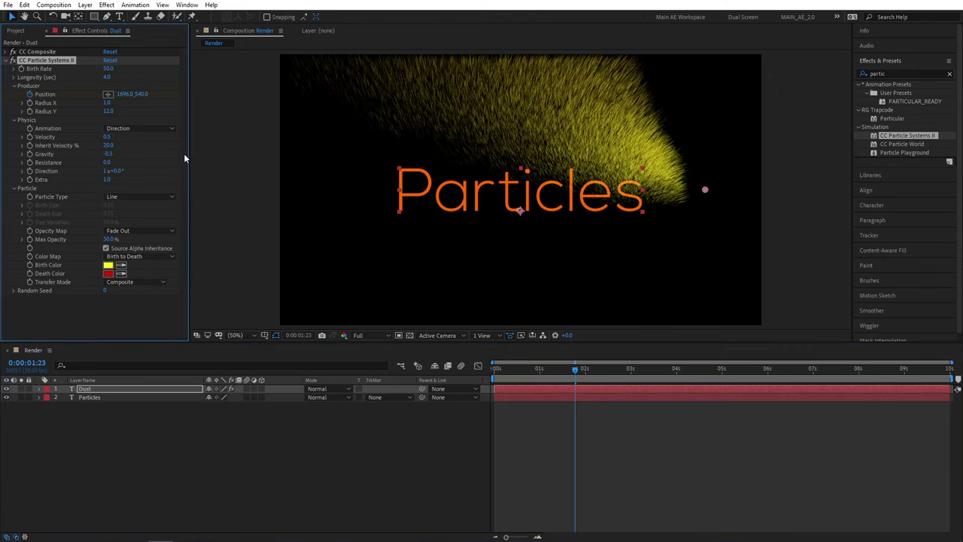
left_click_drag(572, 372, 552, 374)
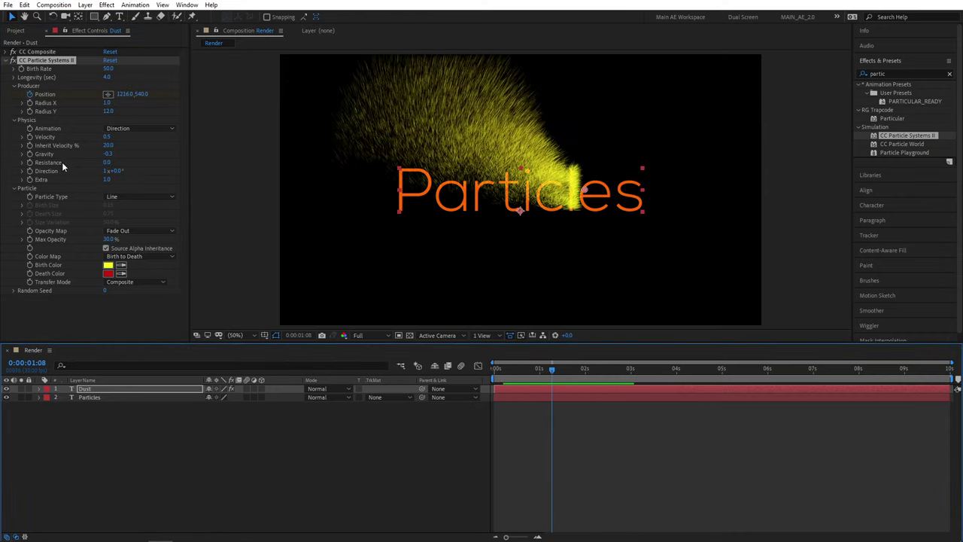
Set Resistance to 20.0 and preview the animation from the start
left_click(107, 162)
key("Return")
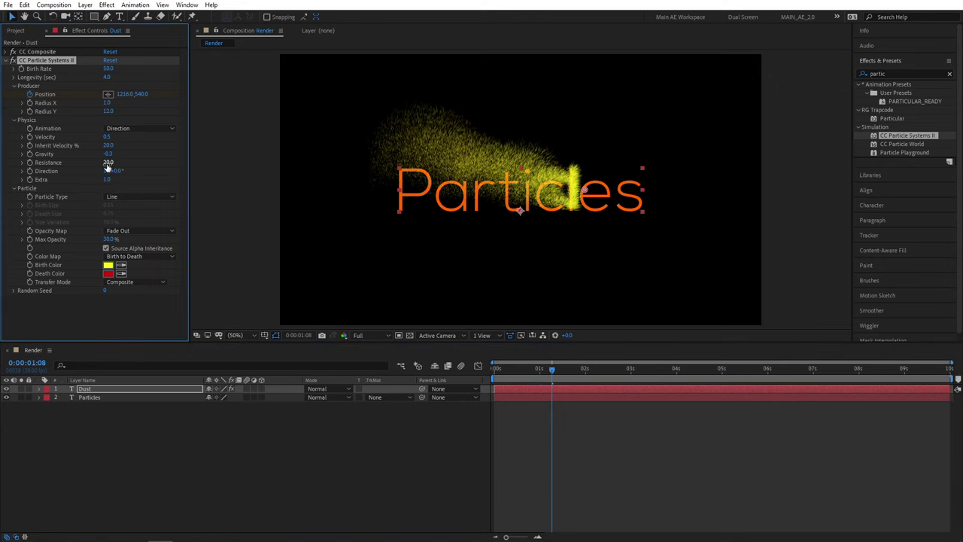
left_click_drag(530, 368, 483, 379)
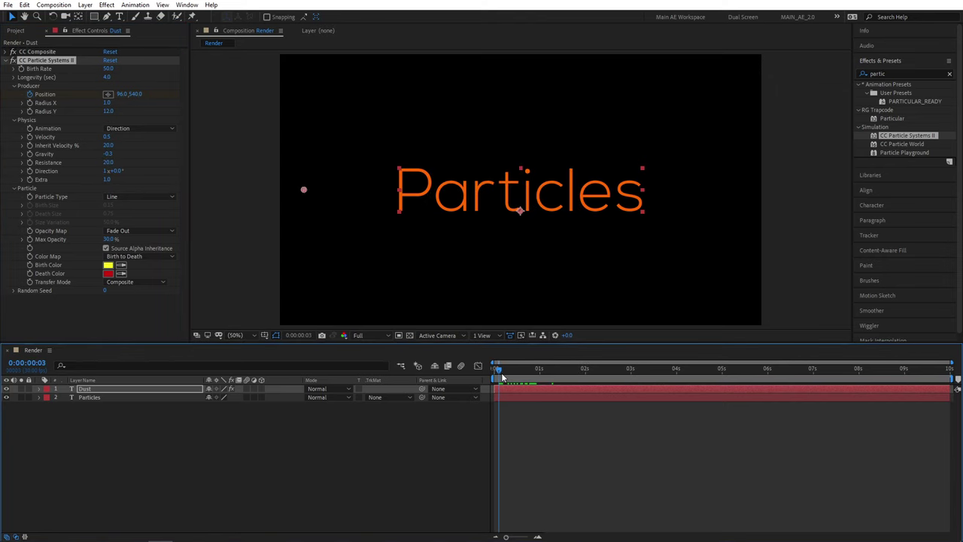
key("space")
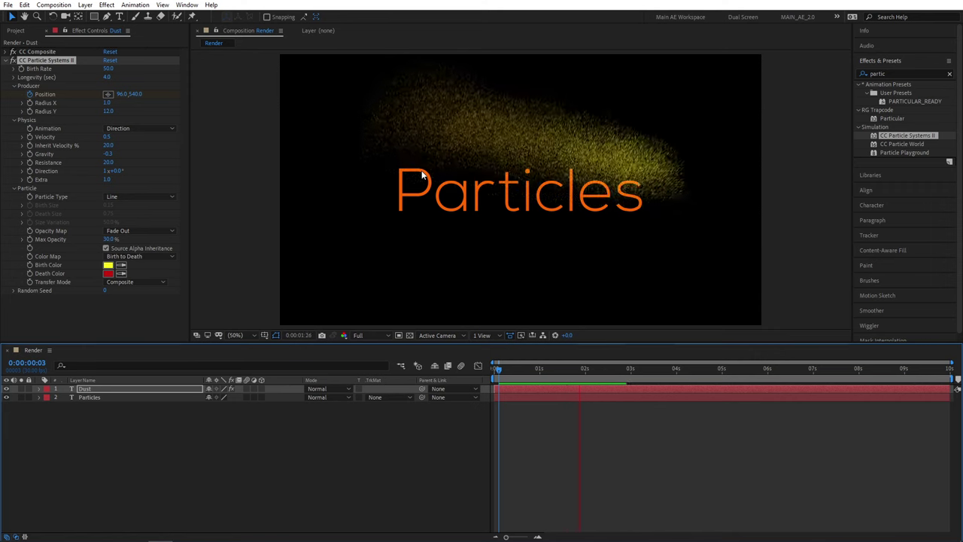
key("space")
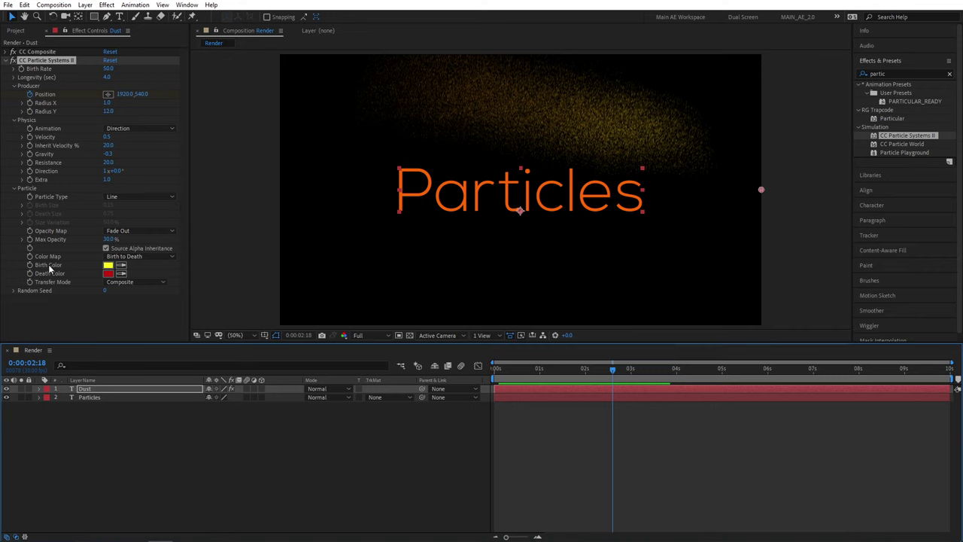
Sample the text's orange as Birth Color and set Death Color to dark brown 491D00
left_click(431, 183)
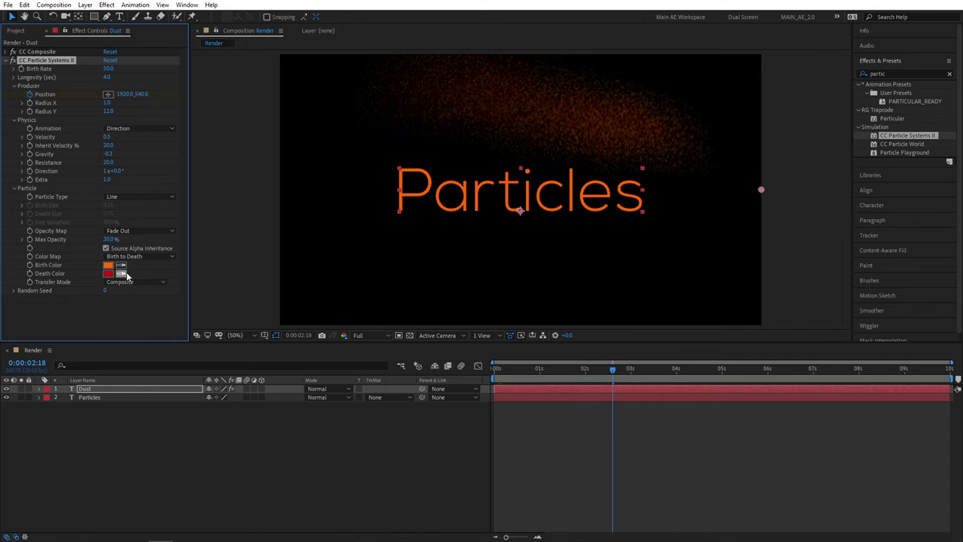
left_click(121, 273)
left_click(108, 265)
left_click(109, 276)
left_click_drag(231, 169, 255, 179)
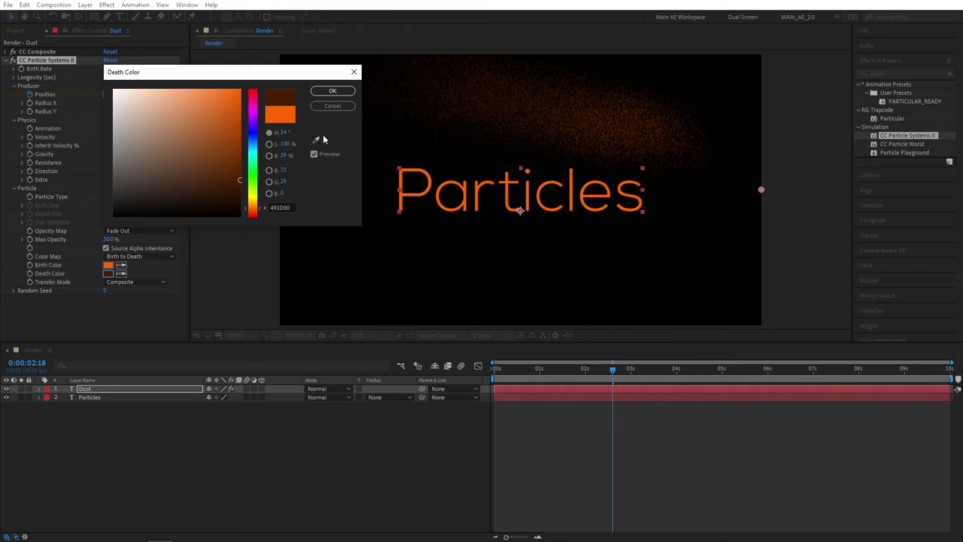
left_click(332, 90)
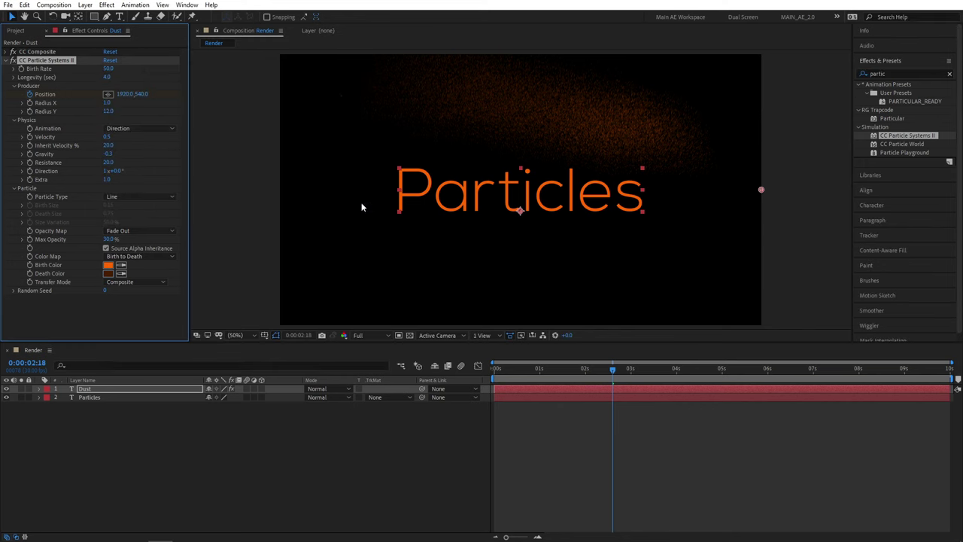
left_click_drag(602, 376, 491, 379)
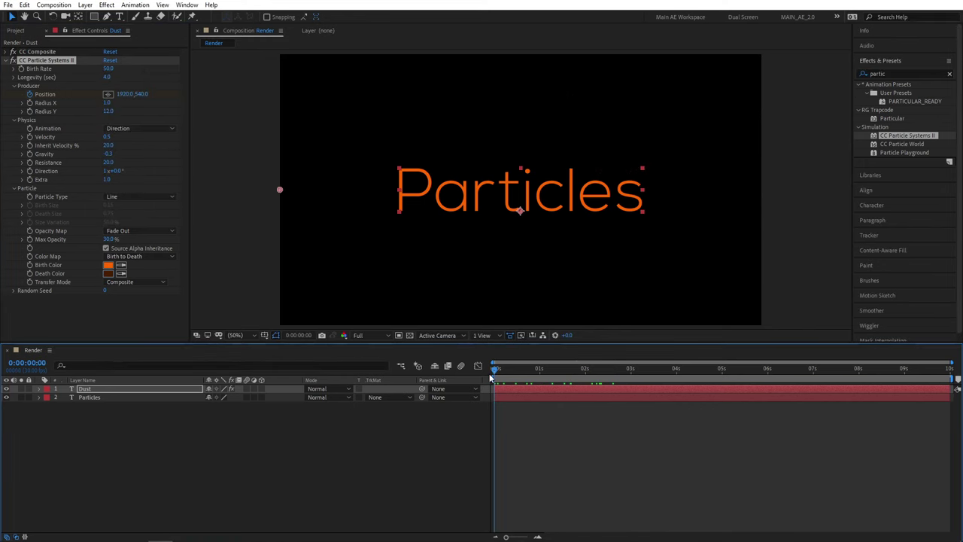
key("space")
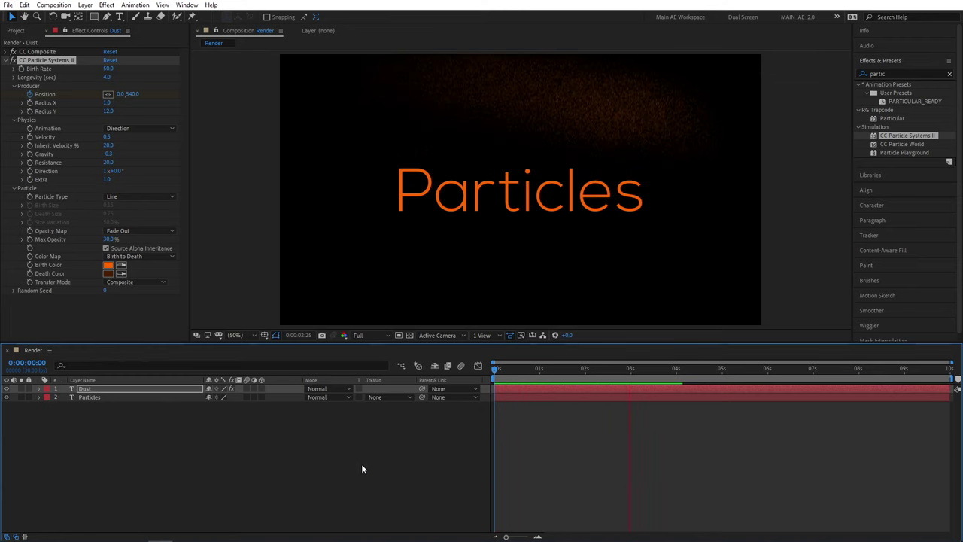
key("space")
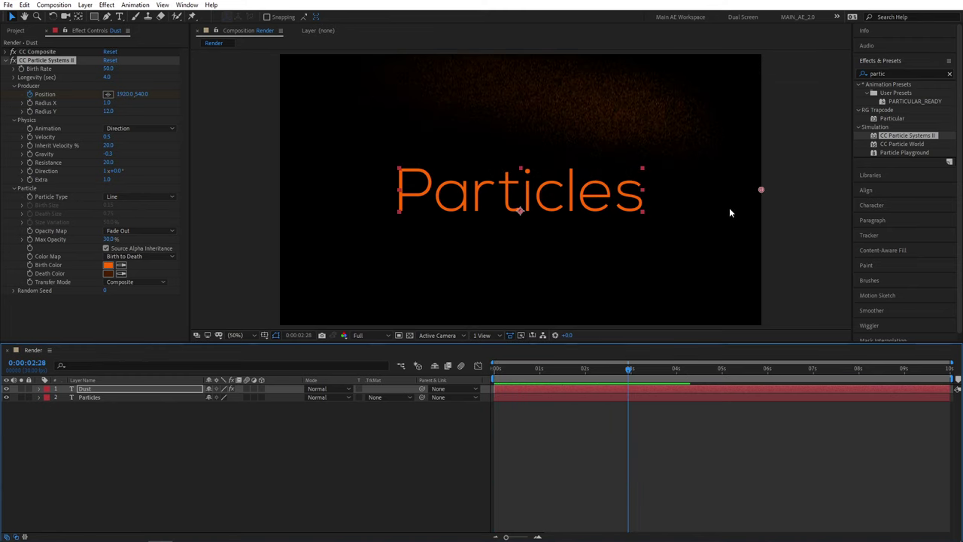
left_click(338, 516)
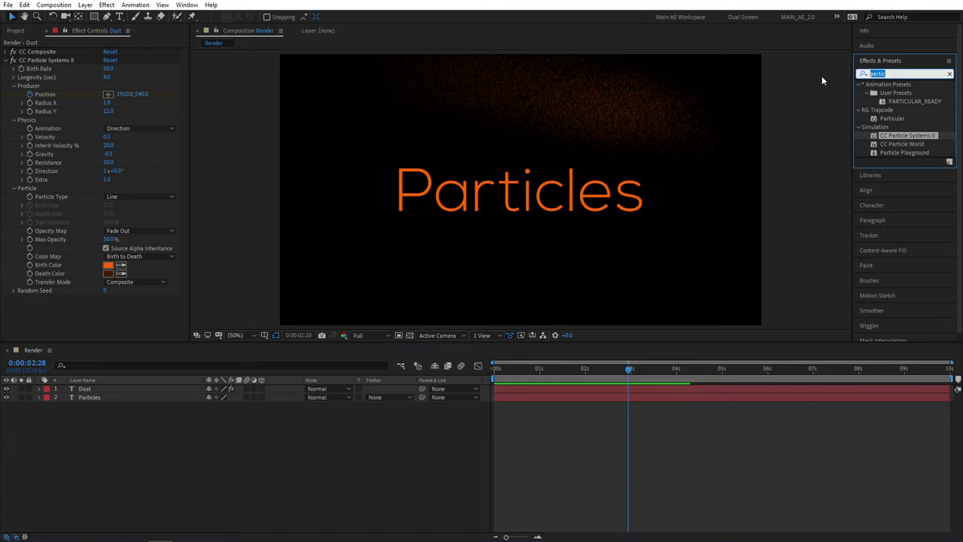
Search 'linear' and apply the Linear Wipe transition to the Particles text layer
key("ctrl+a")
type("linear")
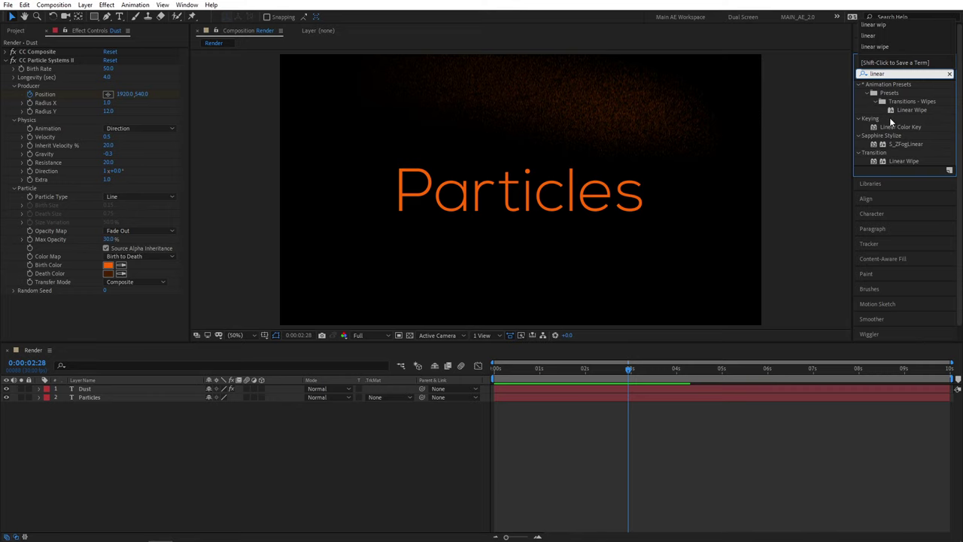
left_click_drag(900, 160, 91, 400)
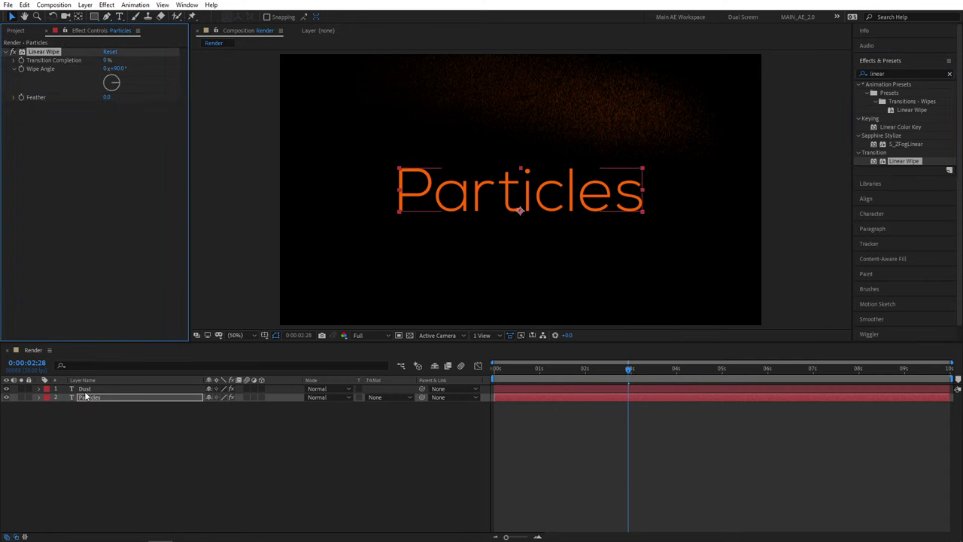
left_click(85, 389)
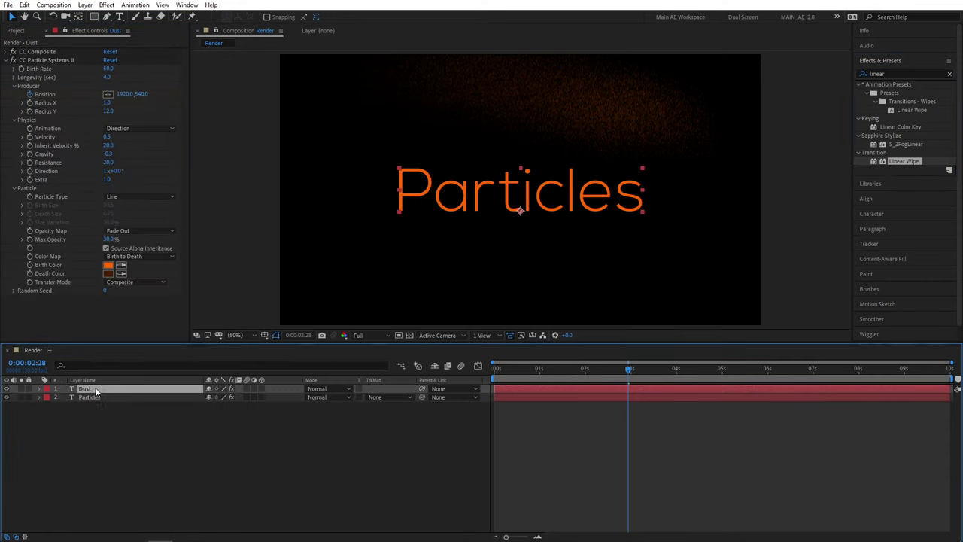
Keyframe Transition Completion 0% at 0 s and 100% at 2 s, and set Feather to 50
key("u")
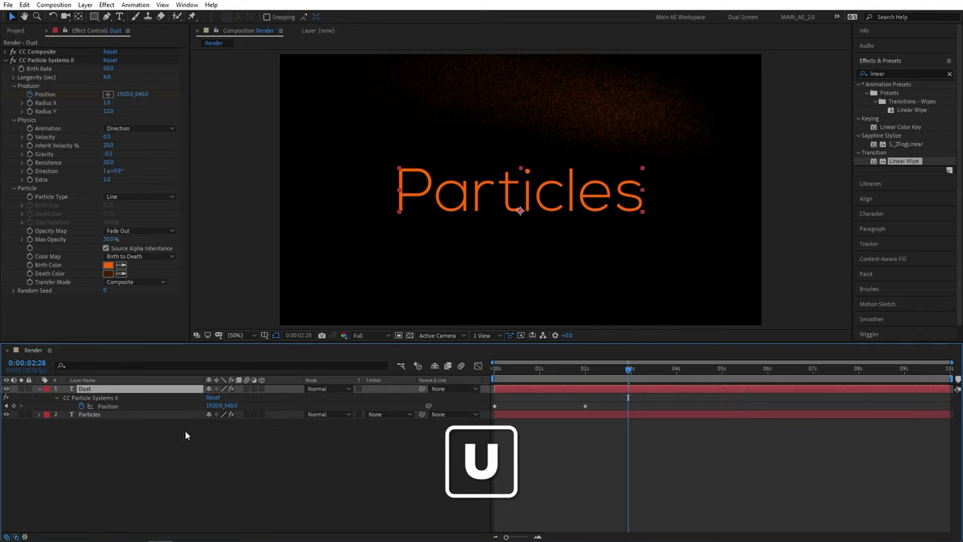
left_click(95, 415)
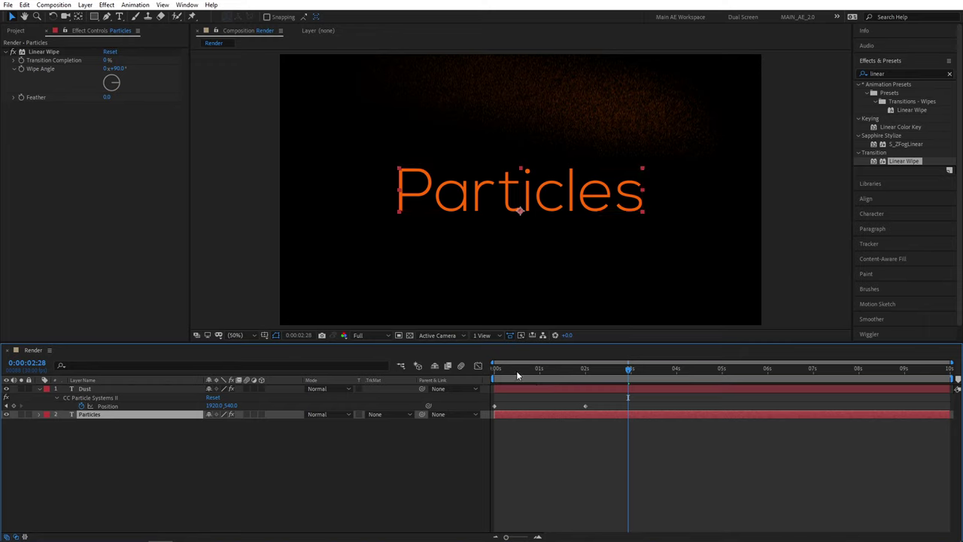
left_click_drag(516, 368, 494, 407)
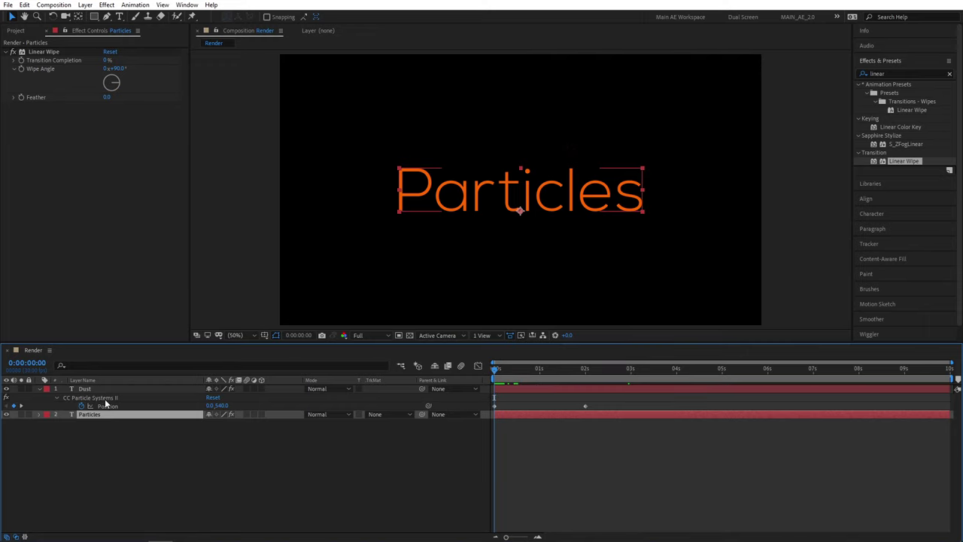
left_click(103, 63)
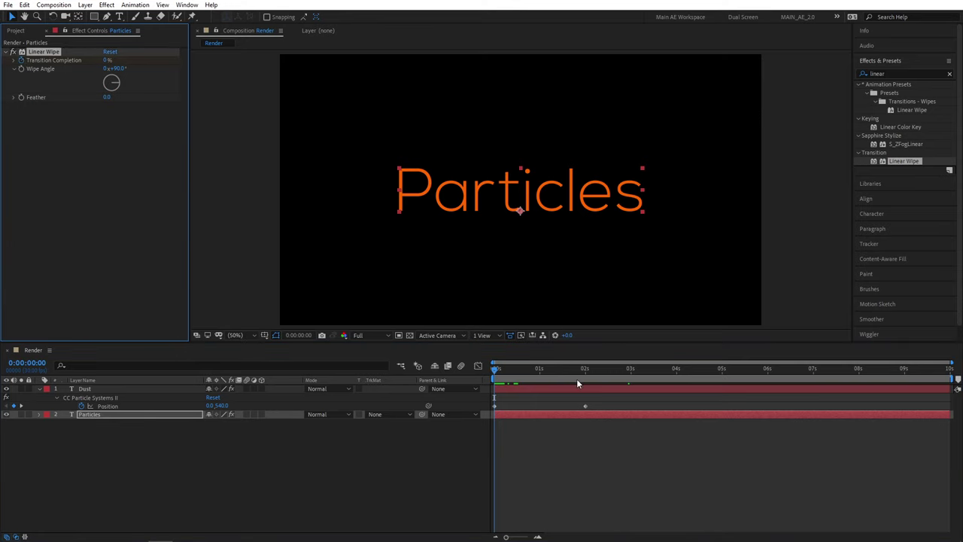
left_click_drag(506, 380, 585, 402)
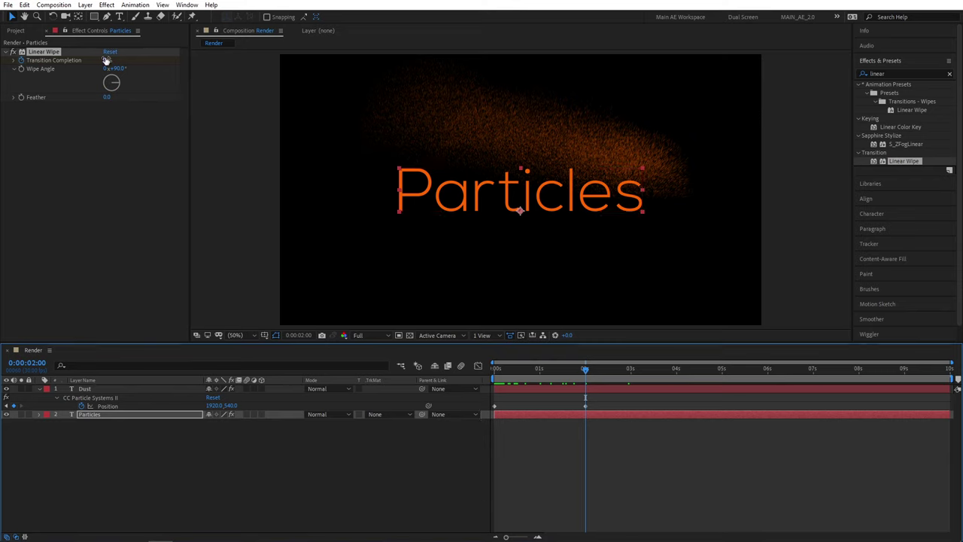
left_click_drag(107, 60, 343, 71)
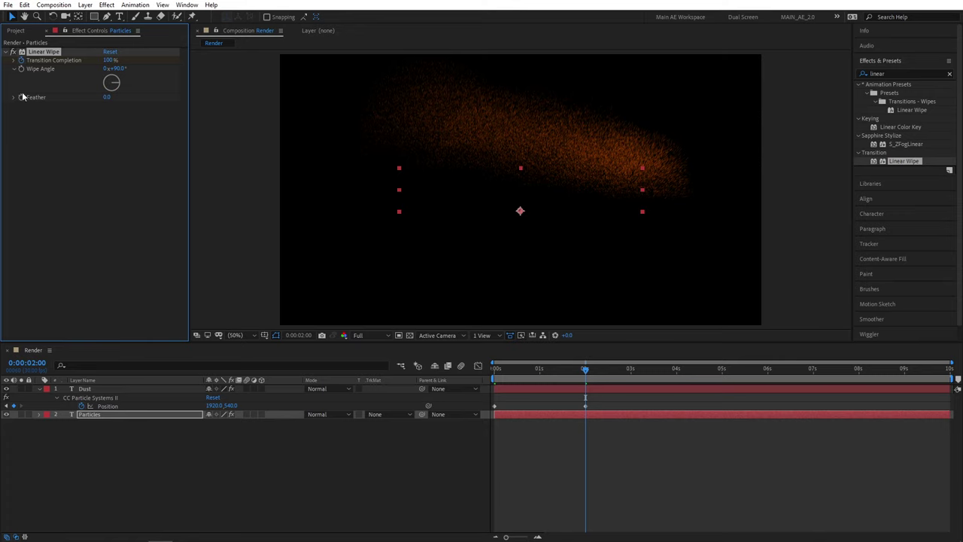
left_click(108, 97)
type("50")
left_click(396, 485)
left_click_drag(511, 371, 462, 380)
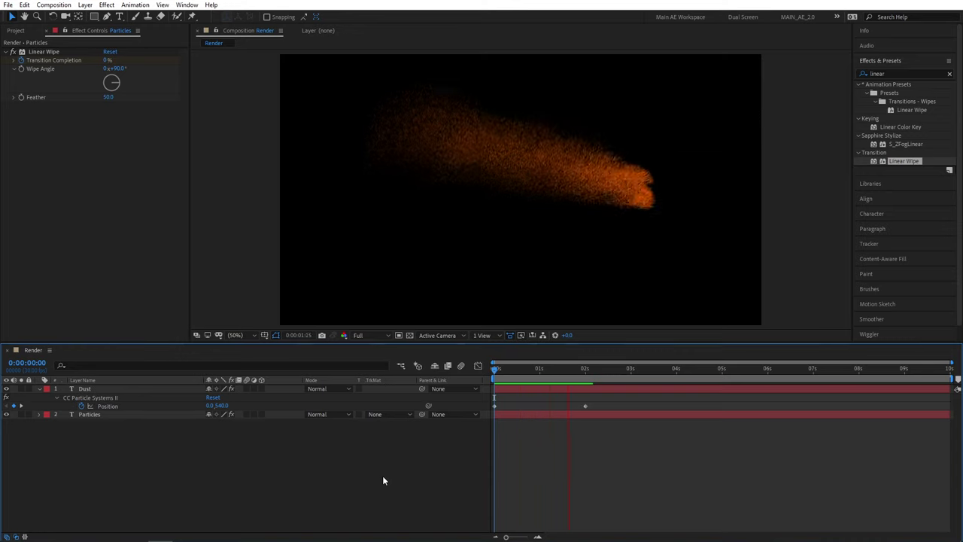
left_click_drag(562, 368, 485, 379)
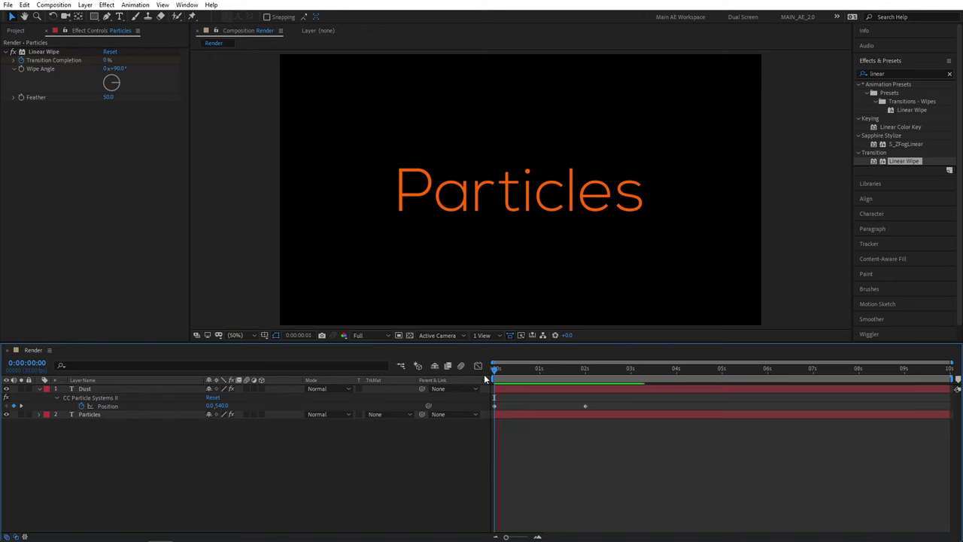
key("space")
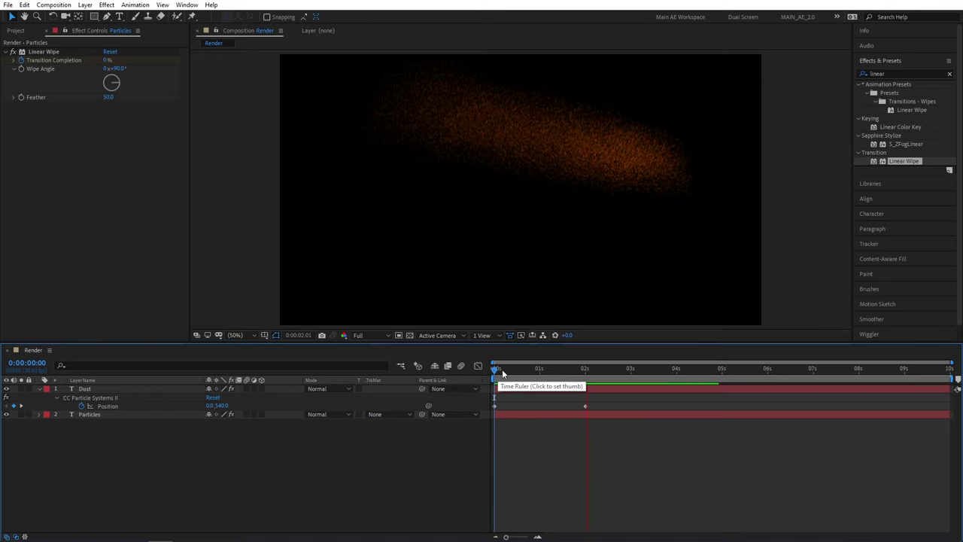
key("space")
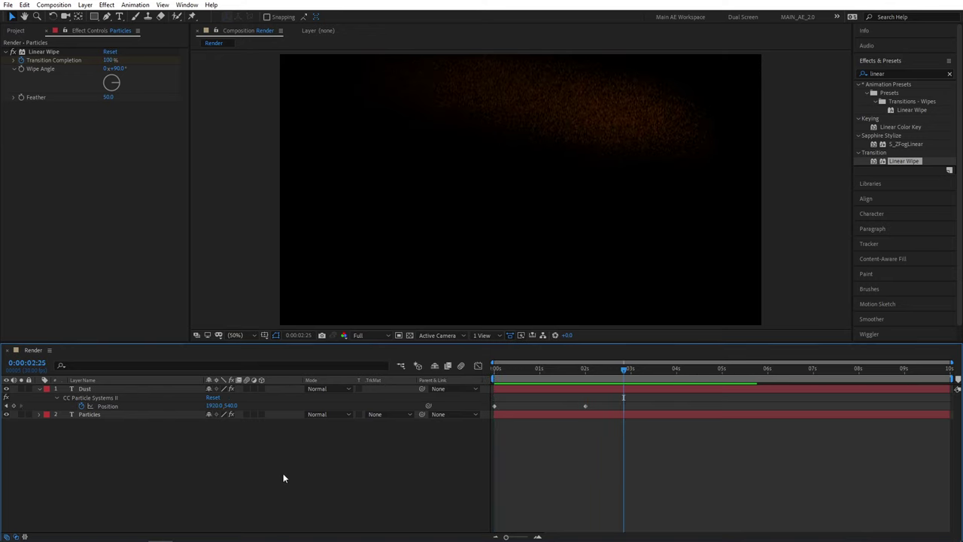
left_click(88, 398)
left_click(537, 370)
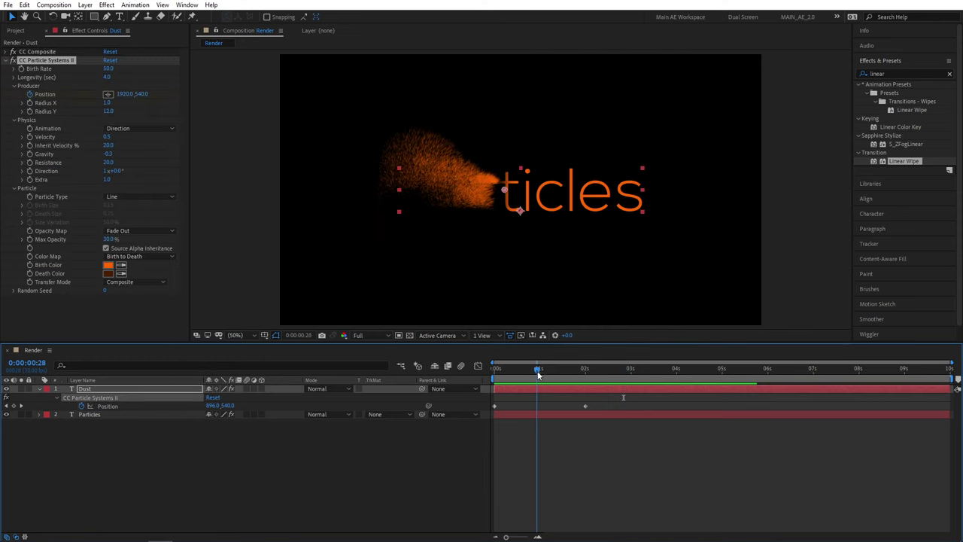
left_click_drag(538, 371, 534, 370)
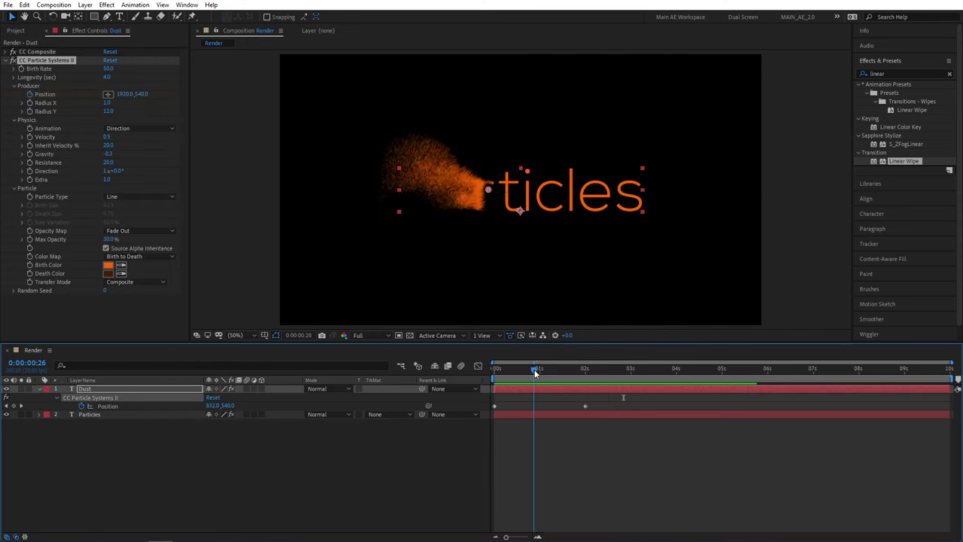
left_click(535, 370)
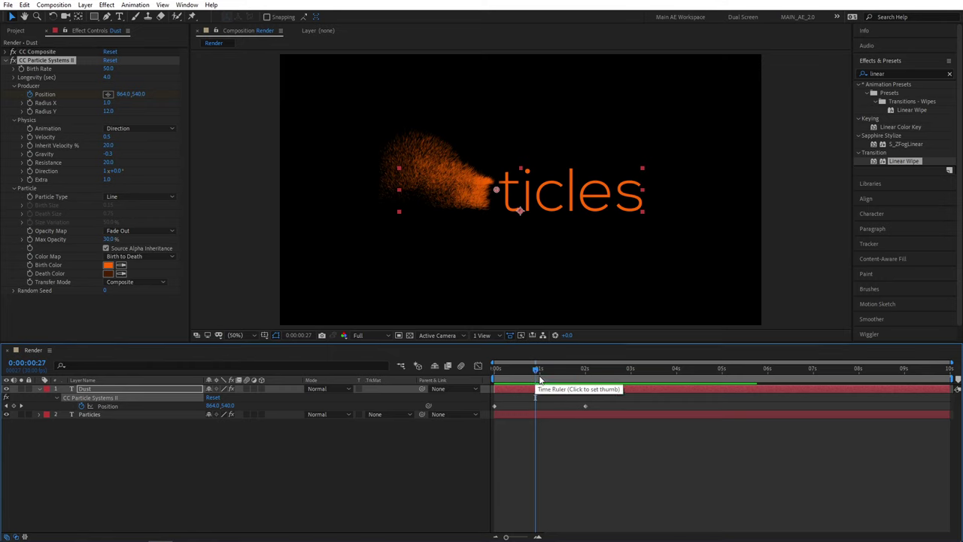
left_click_drag(536, 371, 517, 367)
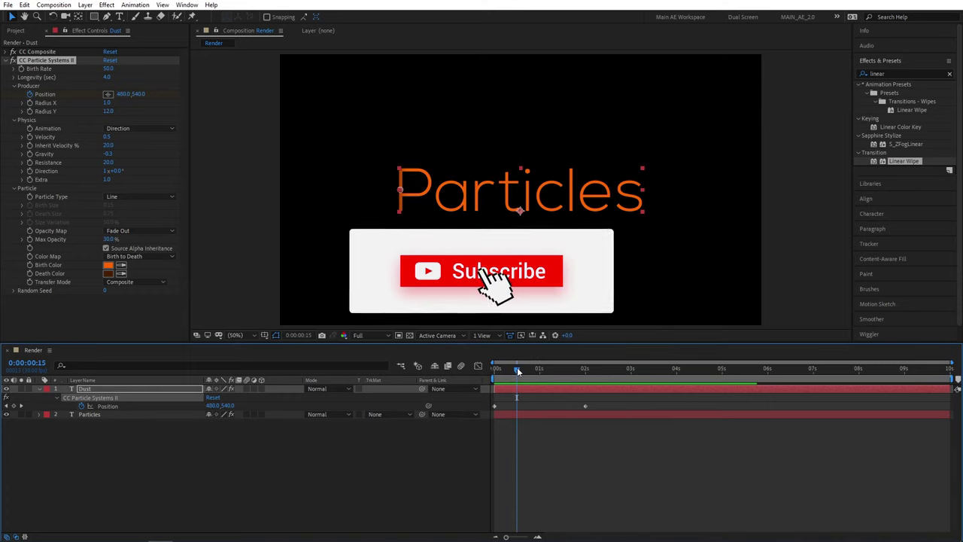